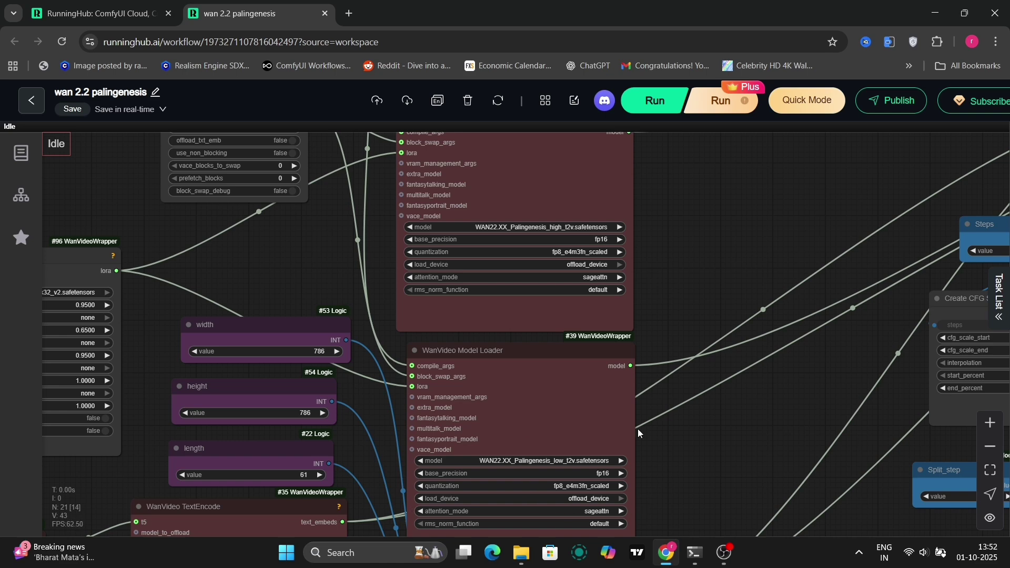
Examine the model loaders, LoRA selection, width, height, length and prompt nodes of the Palingenesis text-to-video workflow.
drag(355, 386, 443, 191)
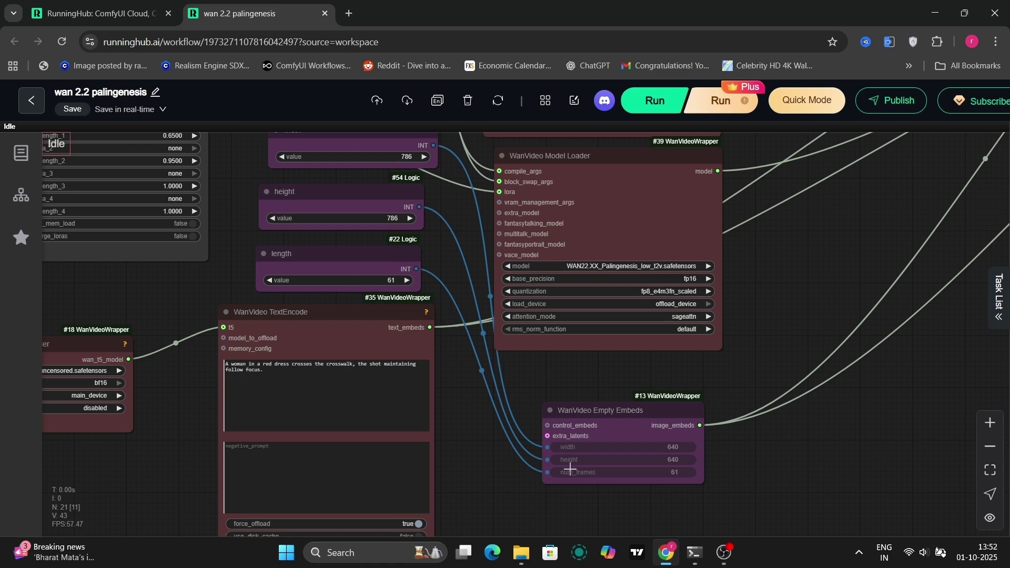
drag(454, 203, 525, 364)
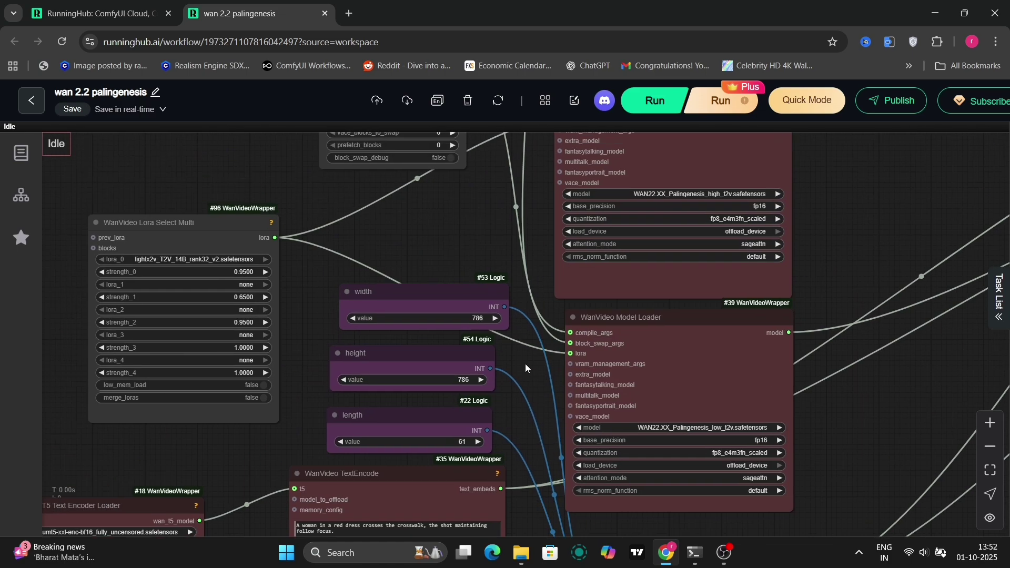
drag(430, 234, 0, 384)
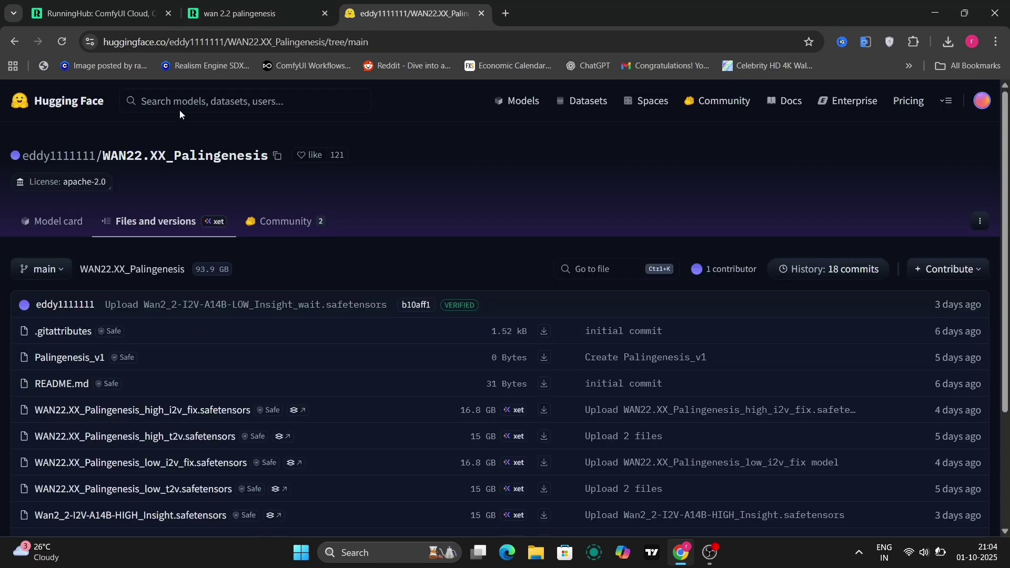
Review the WAN22.XX_Palingenesis file list on Hugging Face and view the GGUF version's quantization comparison video in full screen.
scroll(106, 330, down, 2)
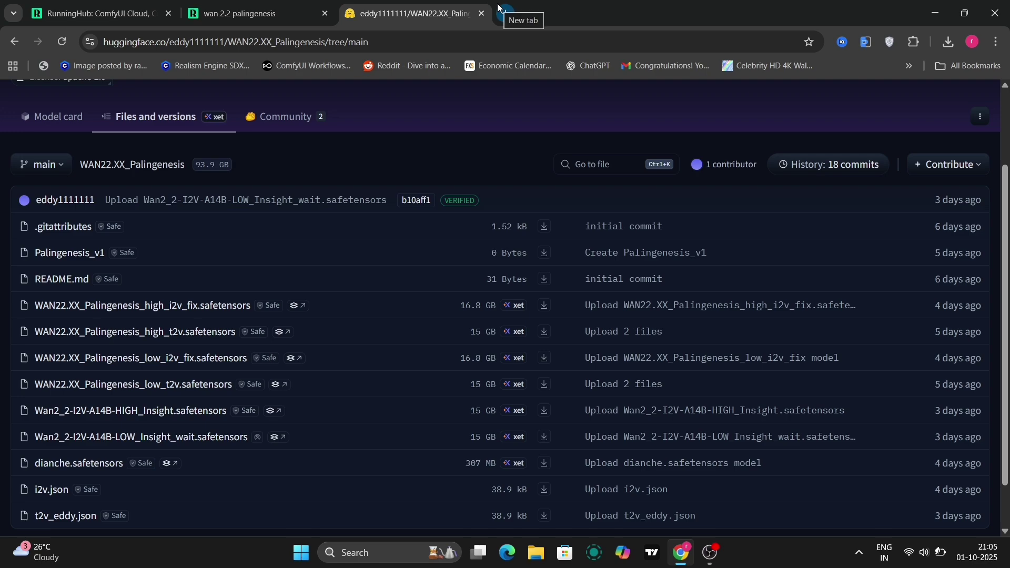
key(ctrl+shift+t)
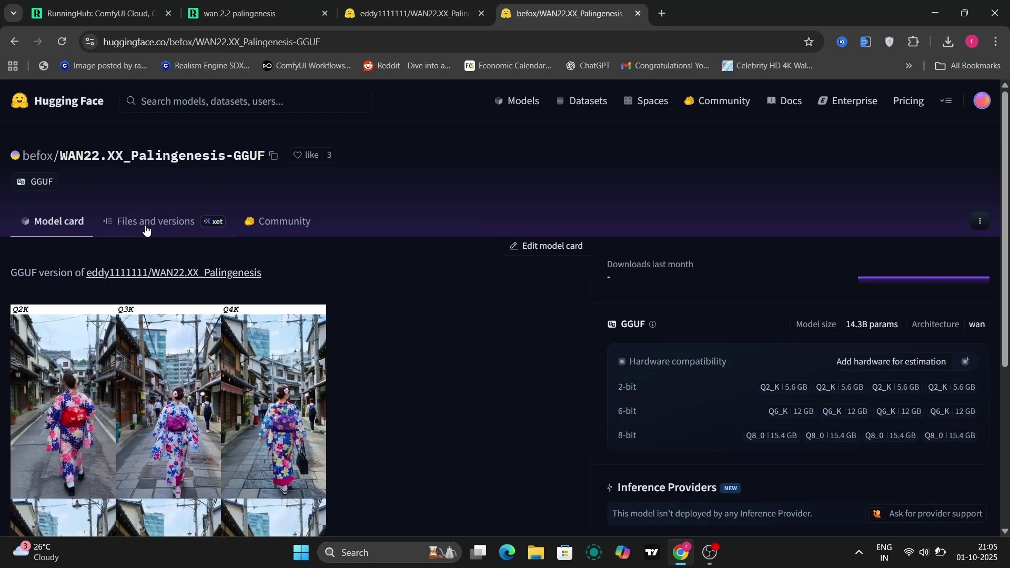
scroll(253, 291, down, 5)
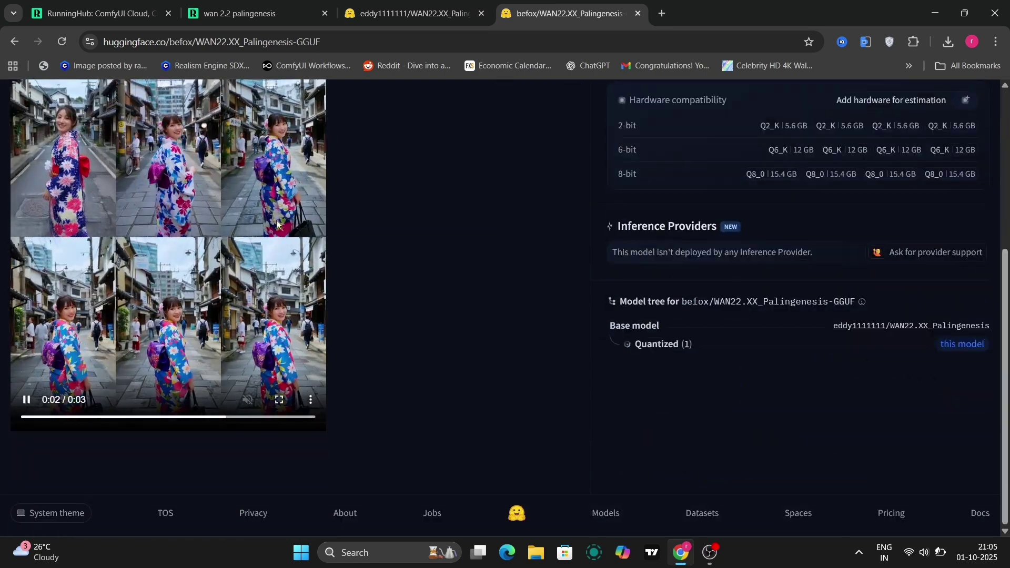
click(281, 400)
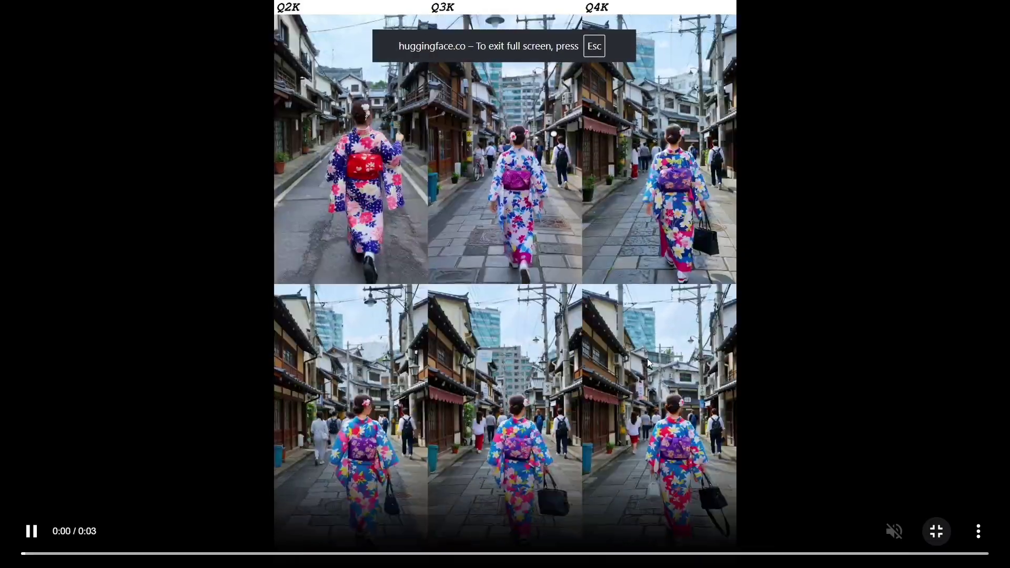
click(937, 532)
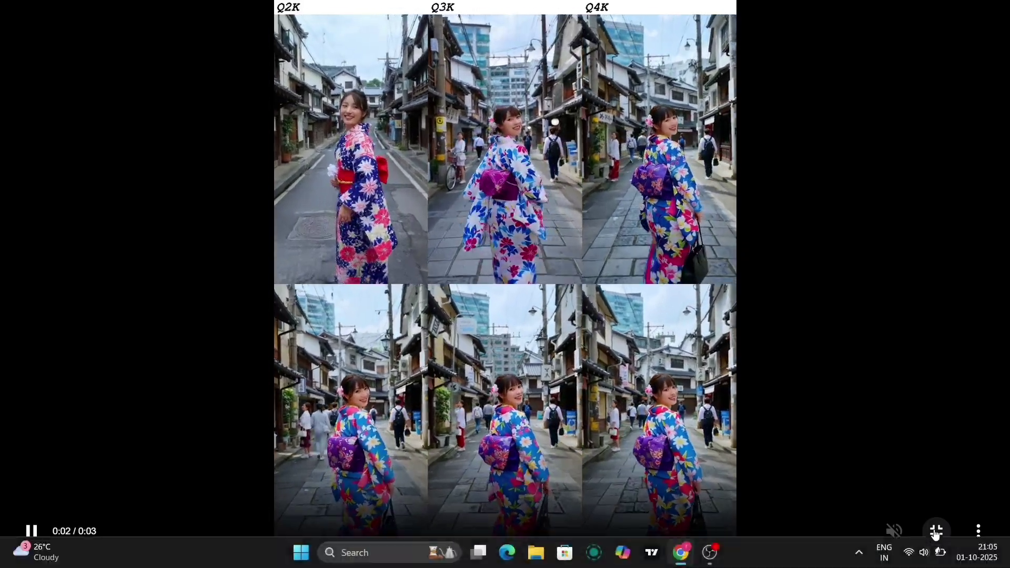
Open the GGUF repository's itv folder and look through its HIGH and LOW Insight model files.
click(161, 152)
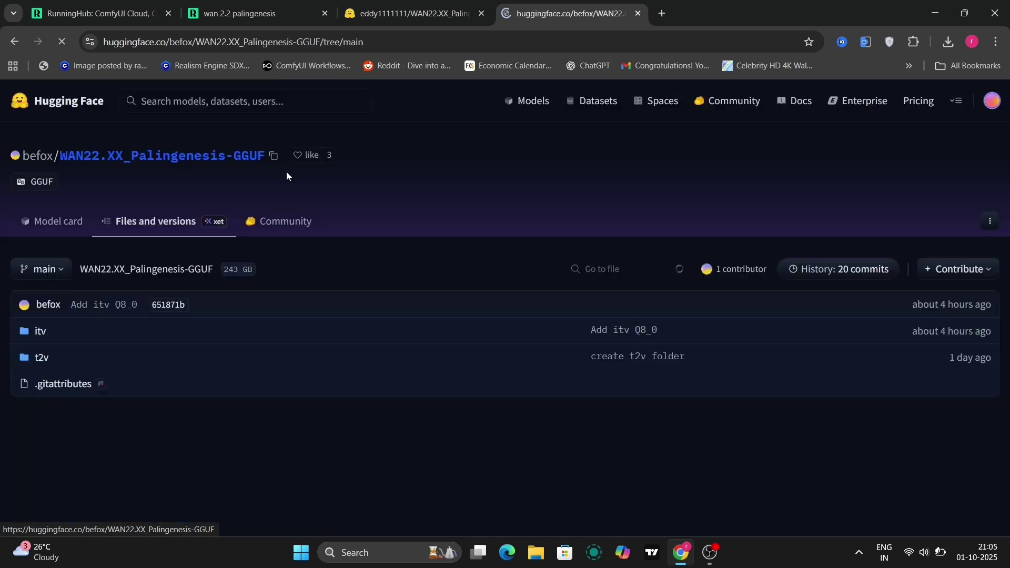
click(38, 332)
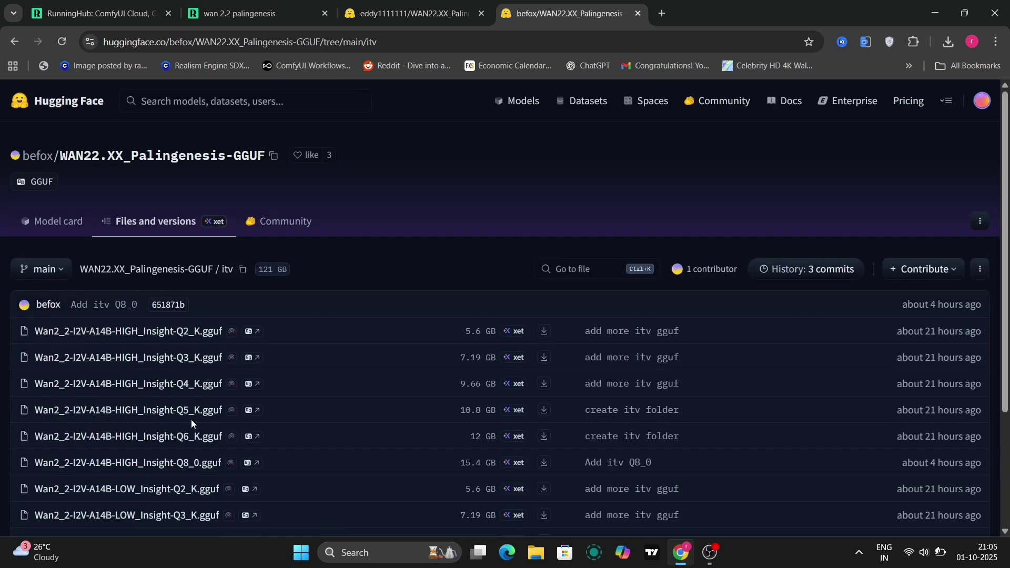
scroll(194, 419, down, 2)
scroll(194, 419, down, 1)
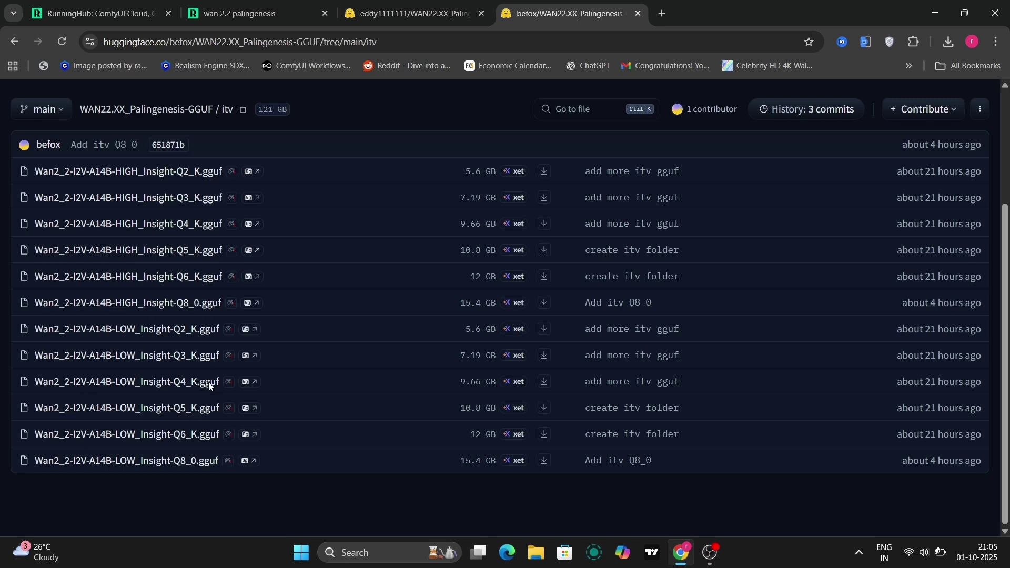
scroll(149, 413, up, 3)
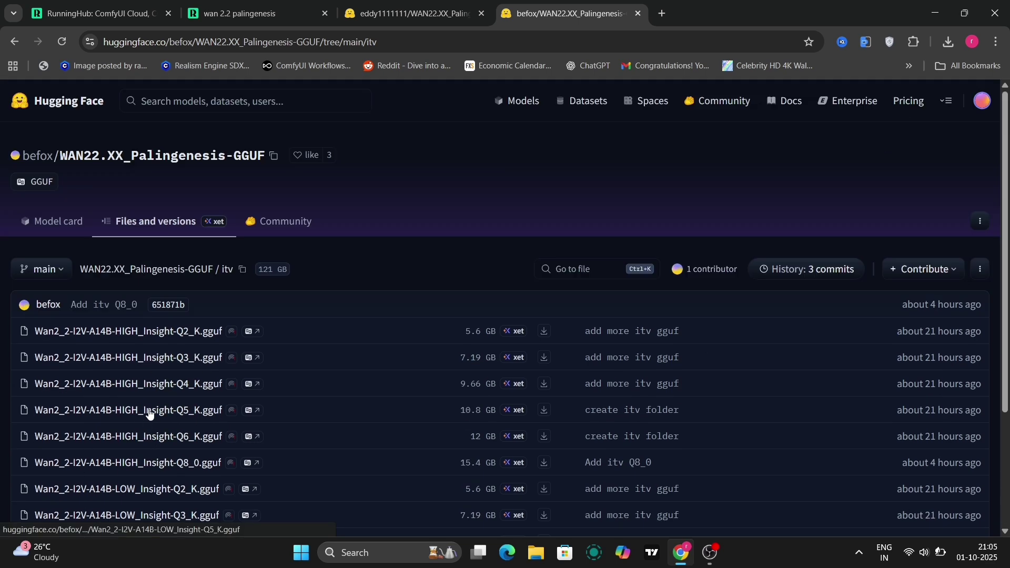
Return to the GGUF repository's main file list and look through its t2v folder.
click(54, 220)
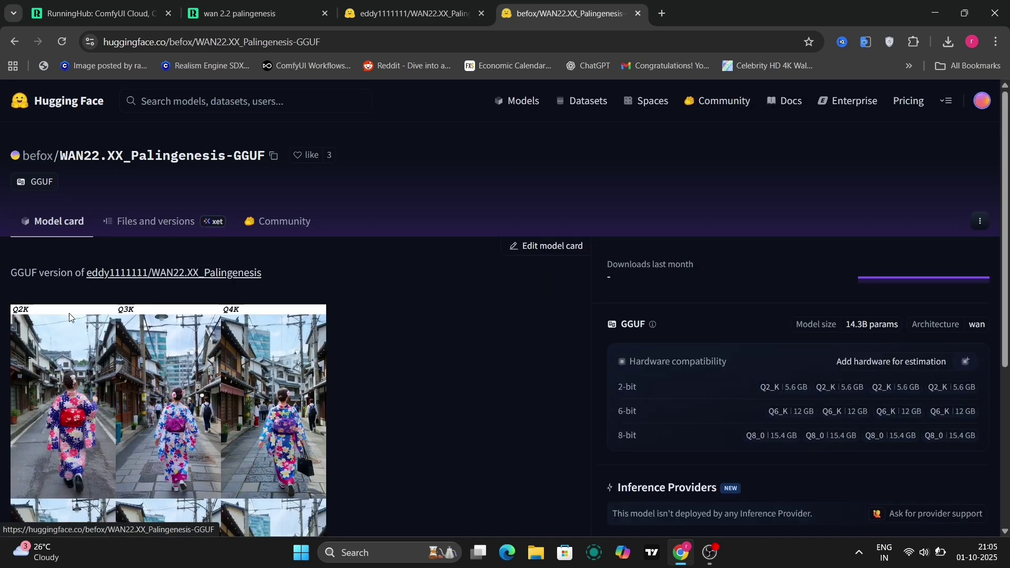
click(161, 229)
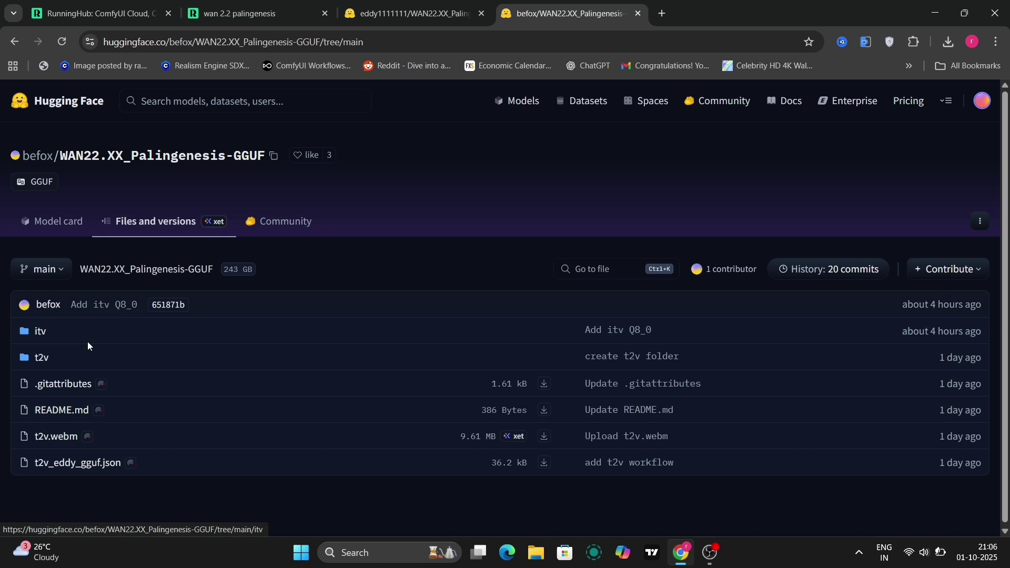
click(23, 349)
scroll(203, 386, down, 3)
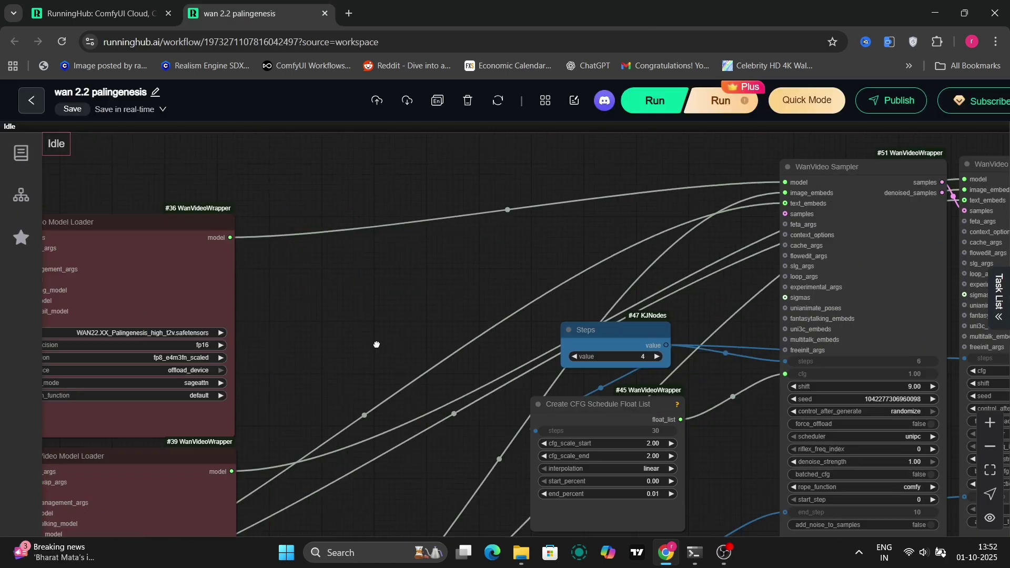
Examine the steps, CFG schedule, split step, sampler, RIFE interpolation, resolution and model loader nodes in the RunningHub workflow.
scroll(376, 345, right, 5)
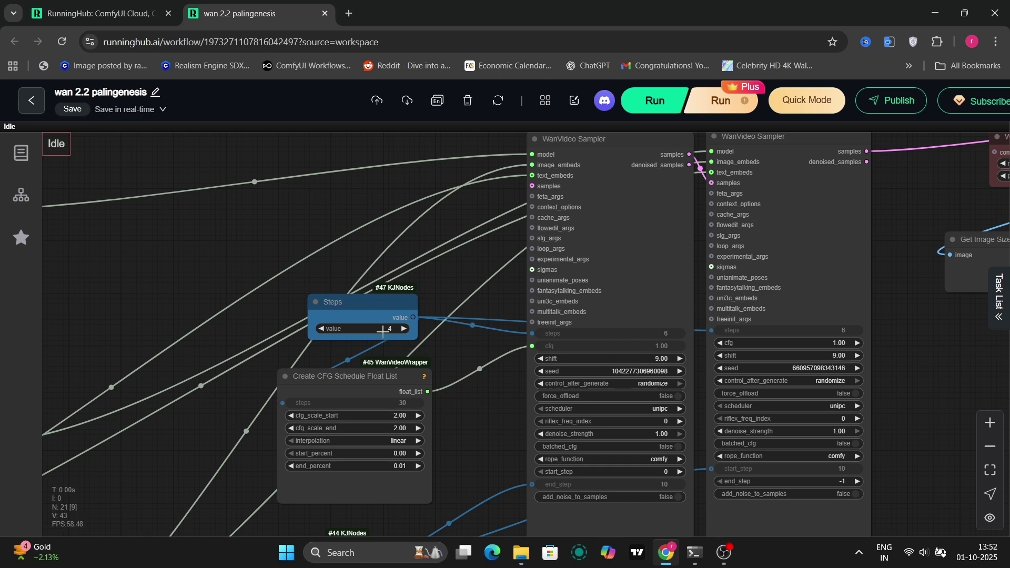
scroll(479, 427, down, 5)
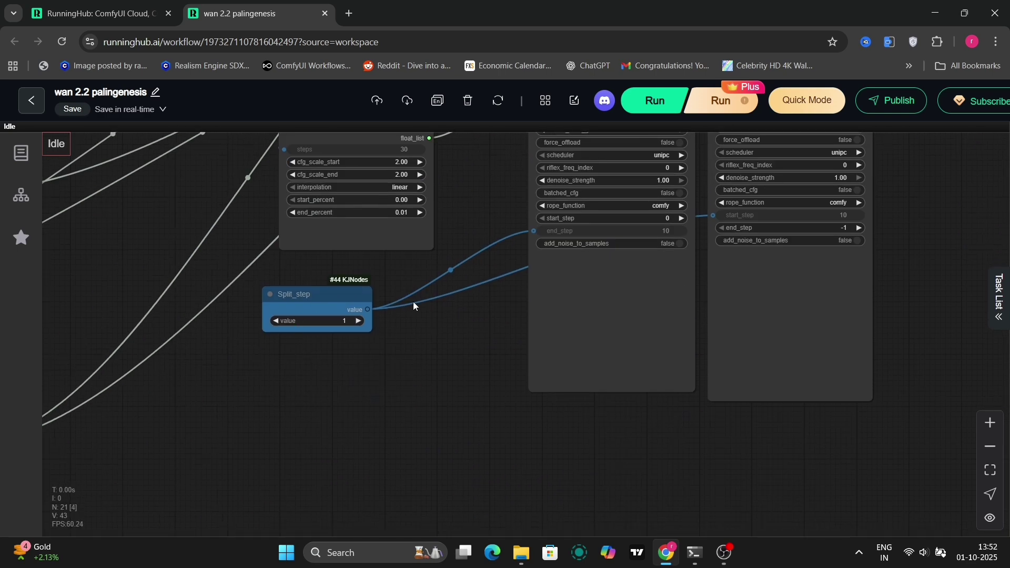
drag(923, 266, 633, 302)
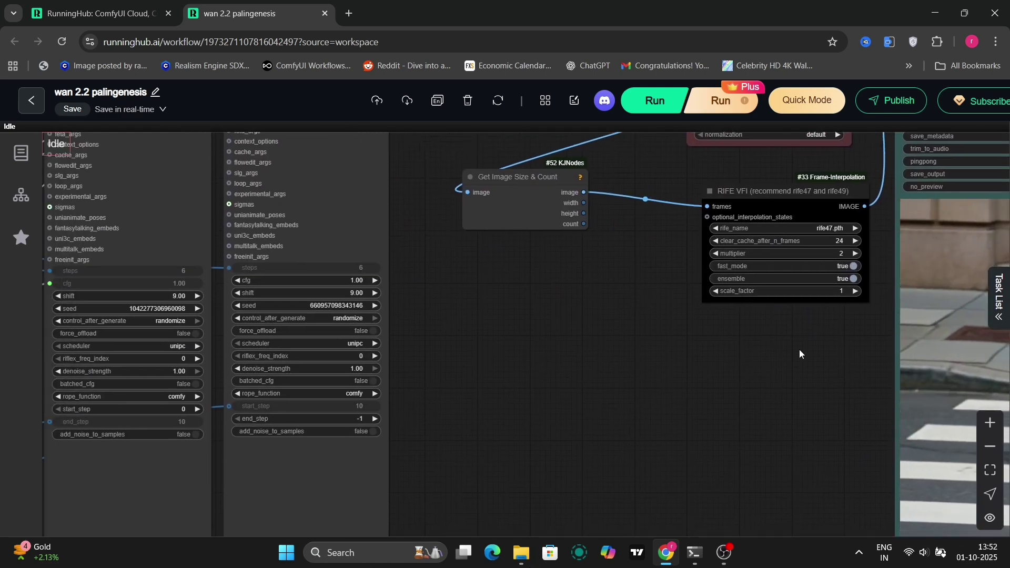
drag(797, 396, 367, 263)
scroll(361, 266, down, 1)
scroll(359, 228, down, 3)
scroll(370, 267, up, 5)
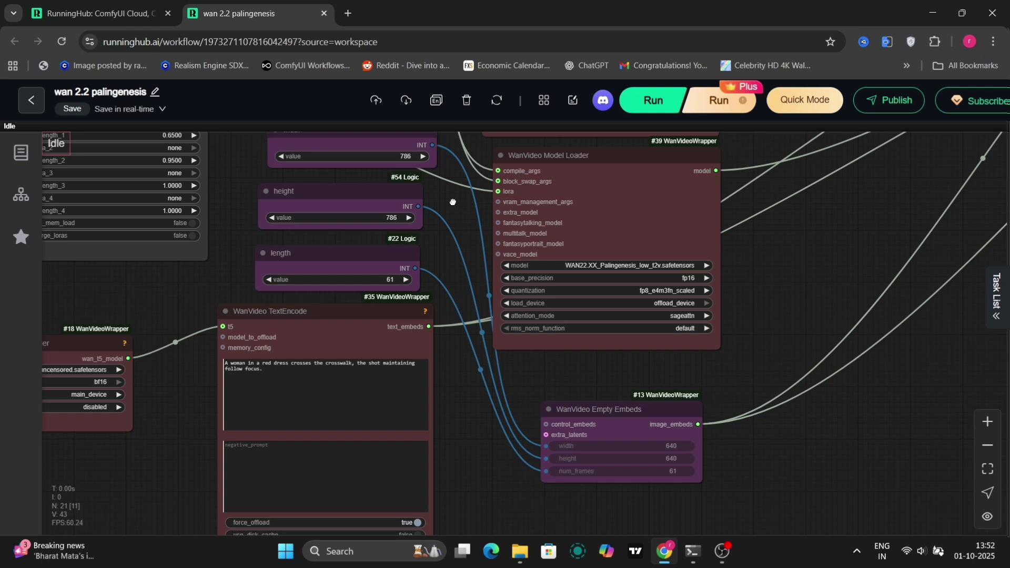
drag(453, 205, 525, 367)
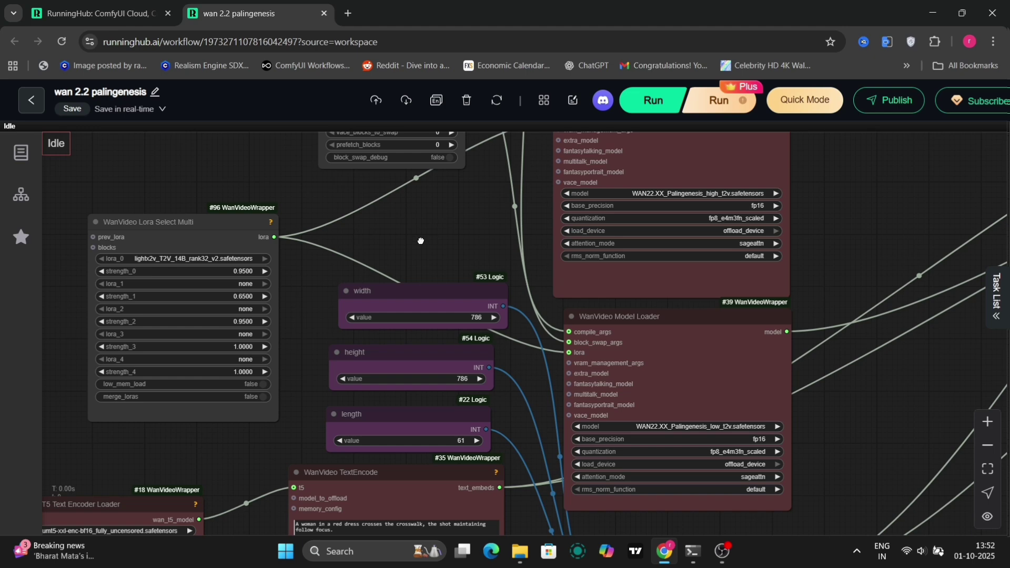
drag(435, 228, 18, 360)
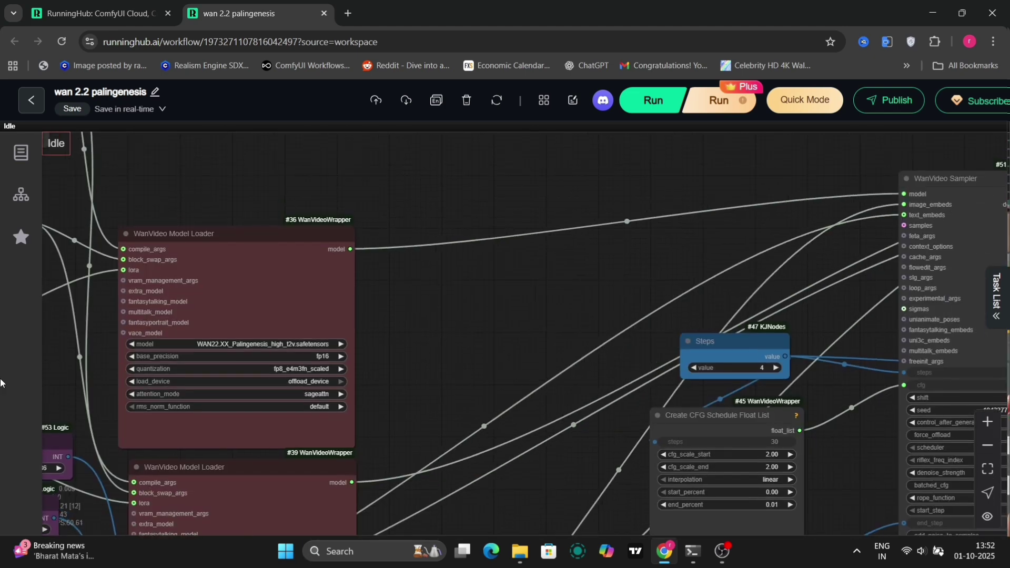
scroll(564, 372, down, 10)
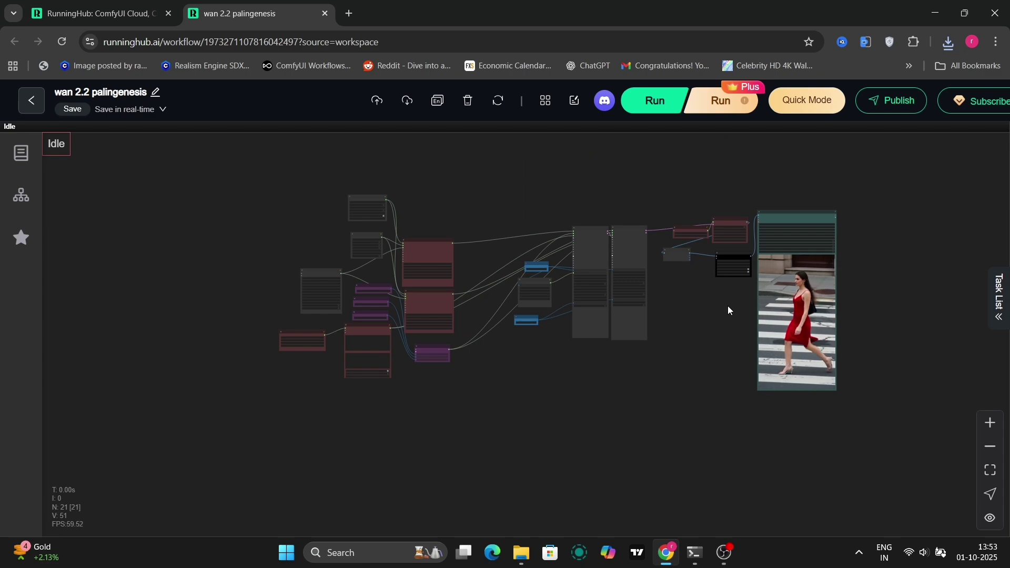
Confirm the frame rate on the Video Combine node and run the workflow.
drag(728, 305, 519, 415)
scroll(623, 329, up, 5)
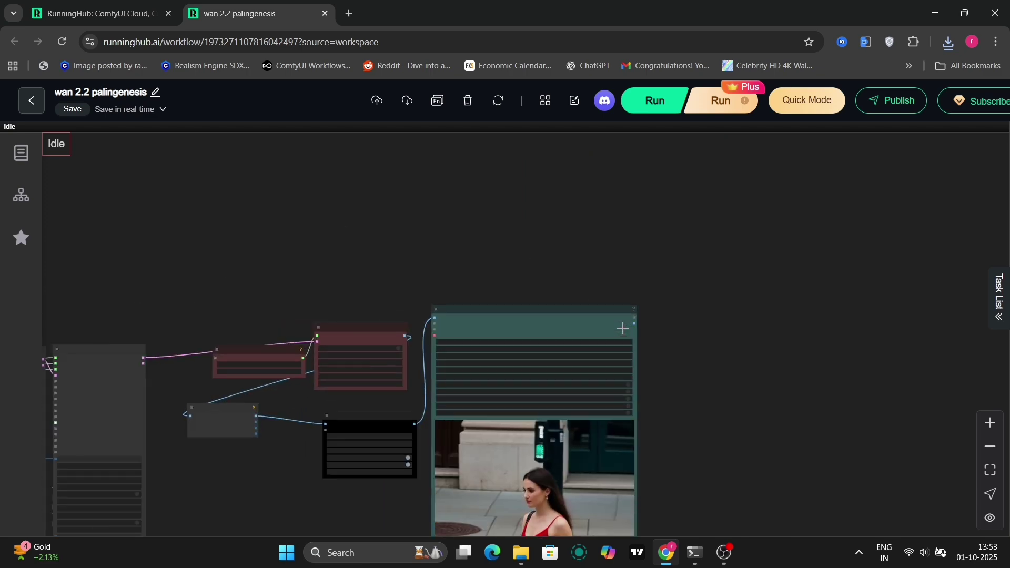
scroll(623, 329, up, 5)
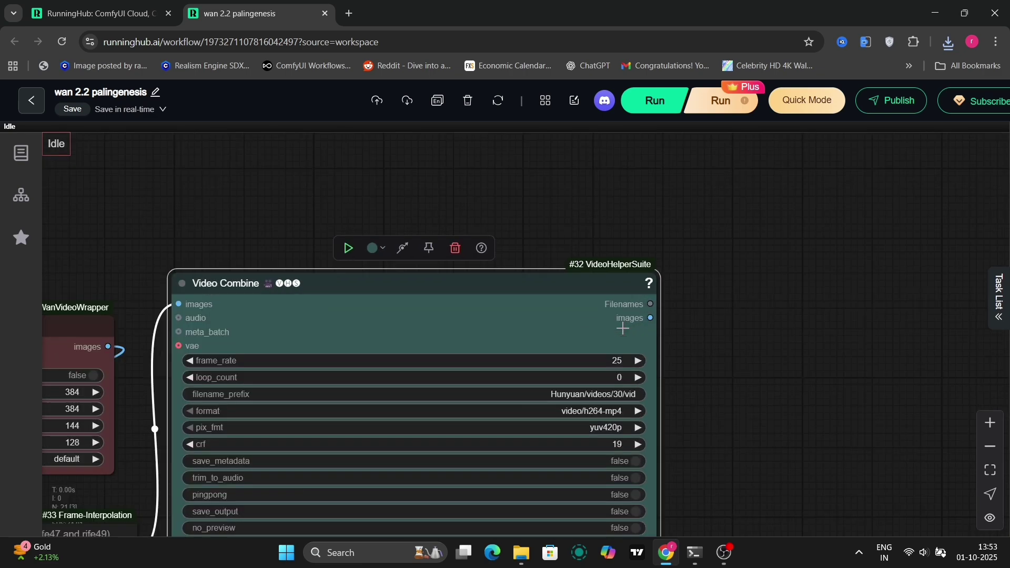
click(622, 360)
key(Return)
click(670, 113)
drag(242, 165, 735, 30)
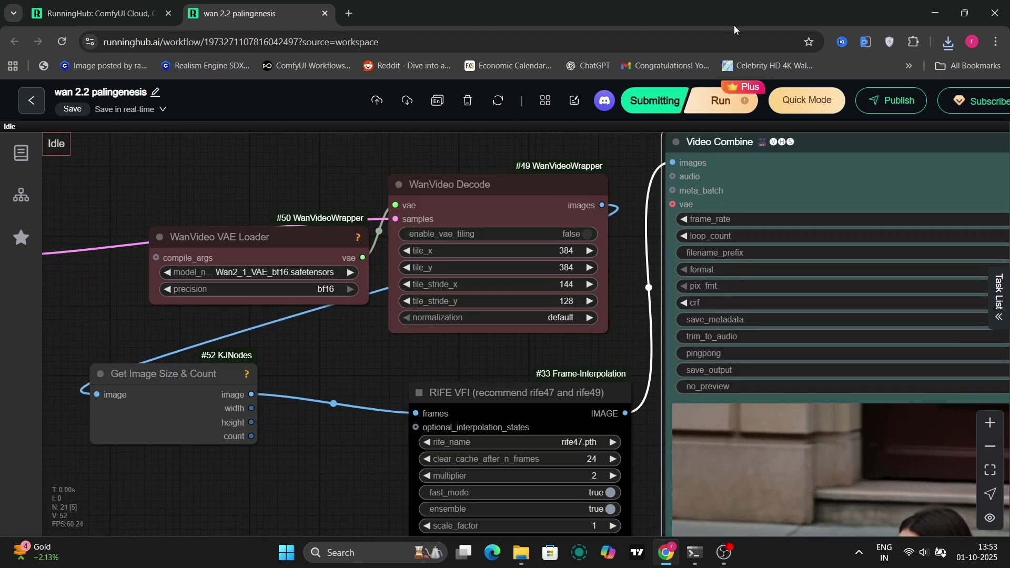
drag(335, 406, 808, 185)
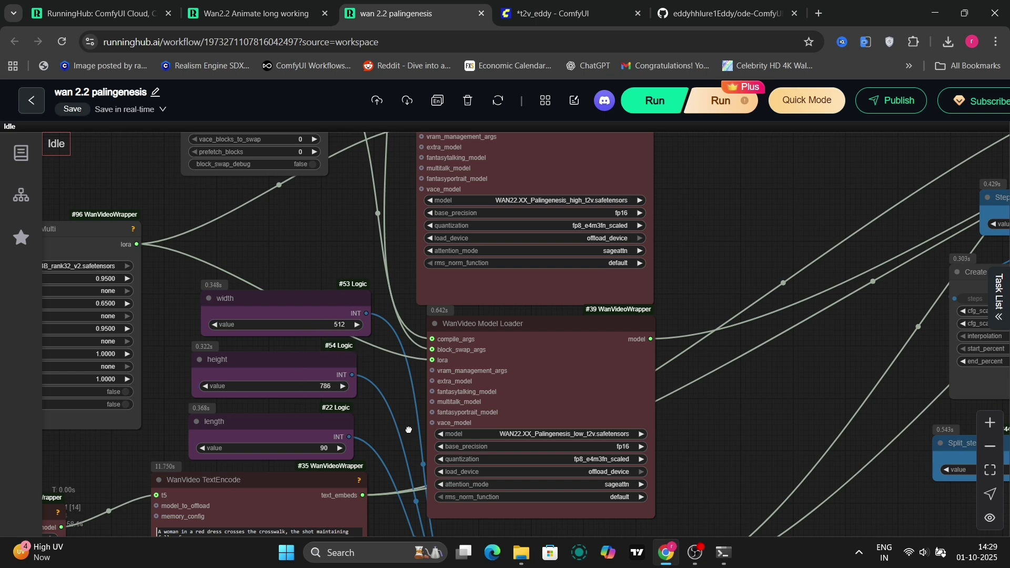
Download the generated video of the woman in a red dress from the Video Combine node.
drag(409, 430, 384, 334)
drag(800, 359, 803, 311)
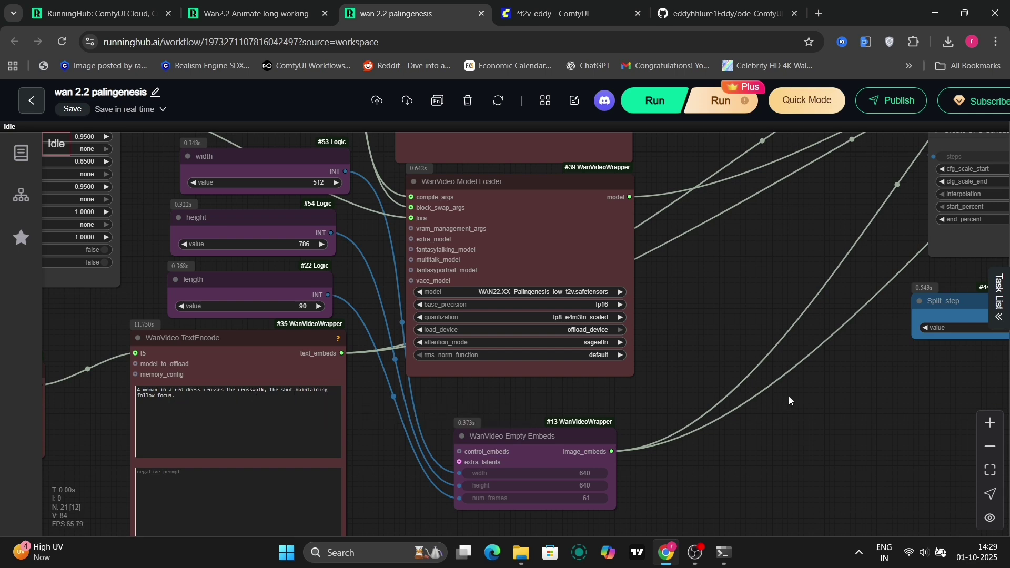
scroll(736, 401, right, 10)
drag(882, 406, 90, 425)
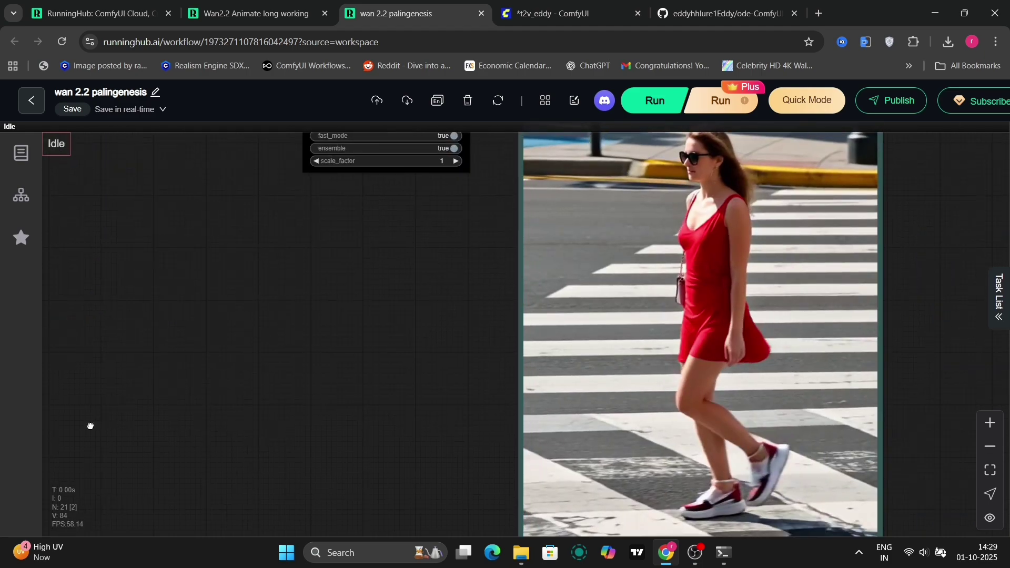
drag(268, 422, 52, 432)
scroll(52, 429, down, 3)
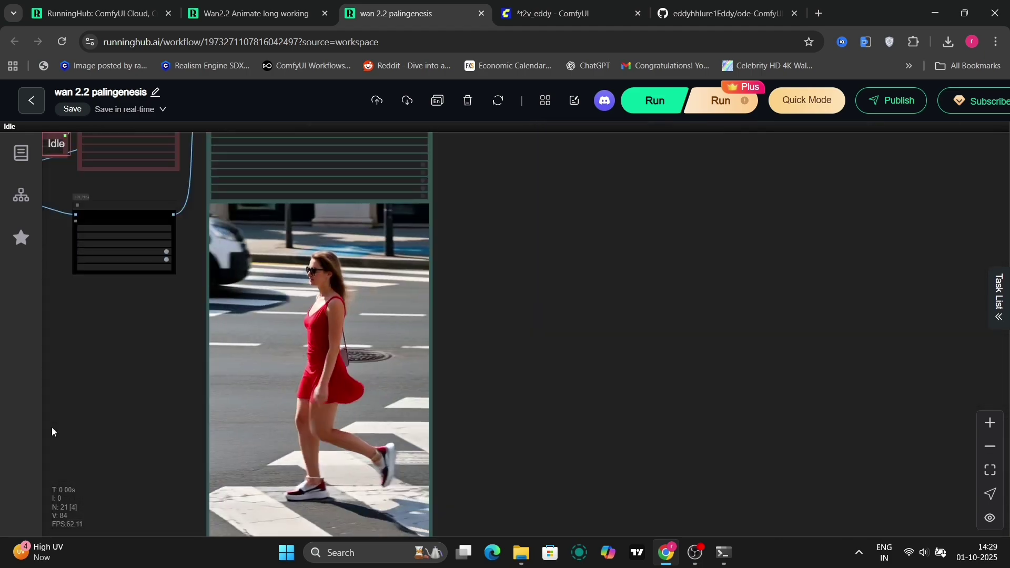
drag(138, 421, 205, 370)
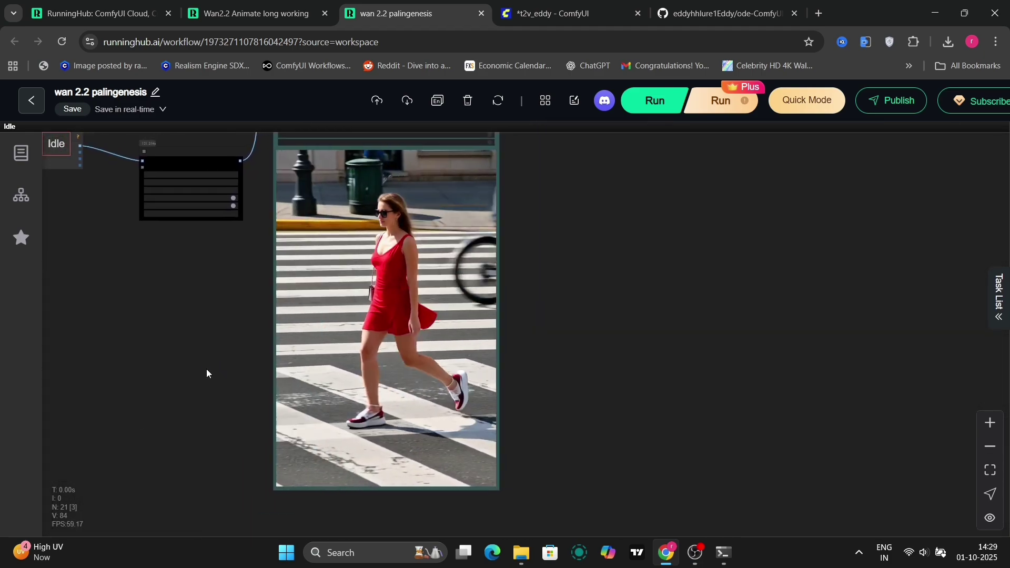
right_click(388, 362)
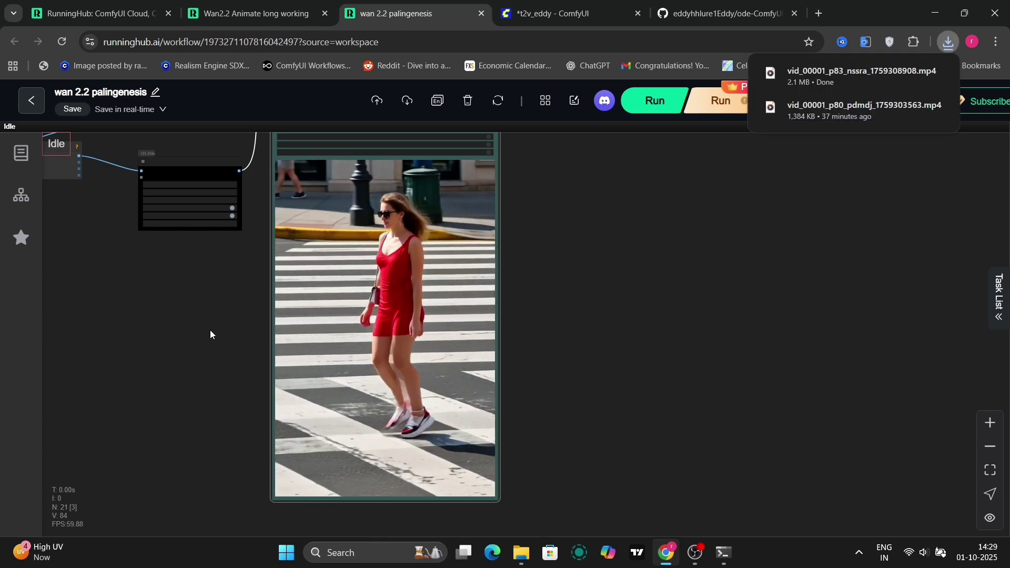
Examine the settings of both WanVideo Sampler nodes and the generated video in the Video Combine node.
drag(210, 330, 605, 375)
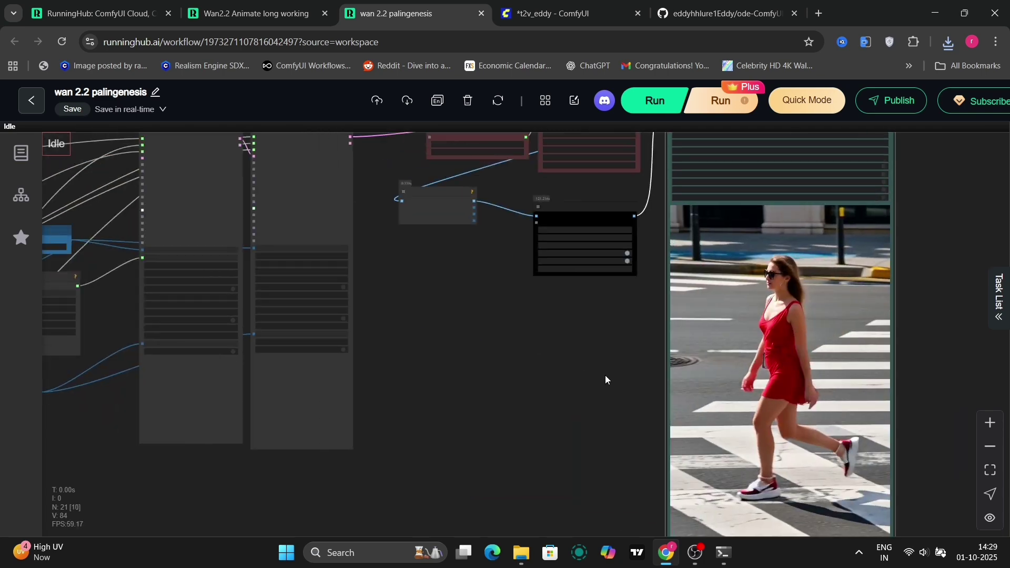
drag(390, 336, 637, 364)
scroll(572, 340, up, 6)
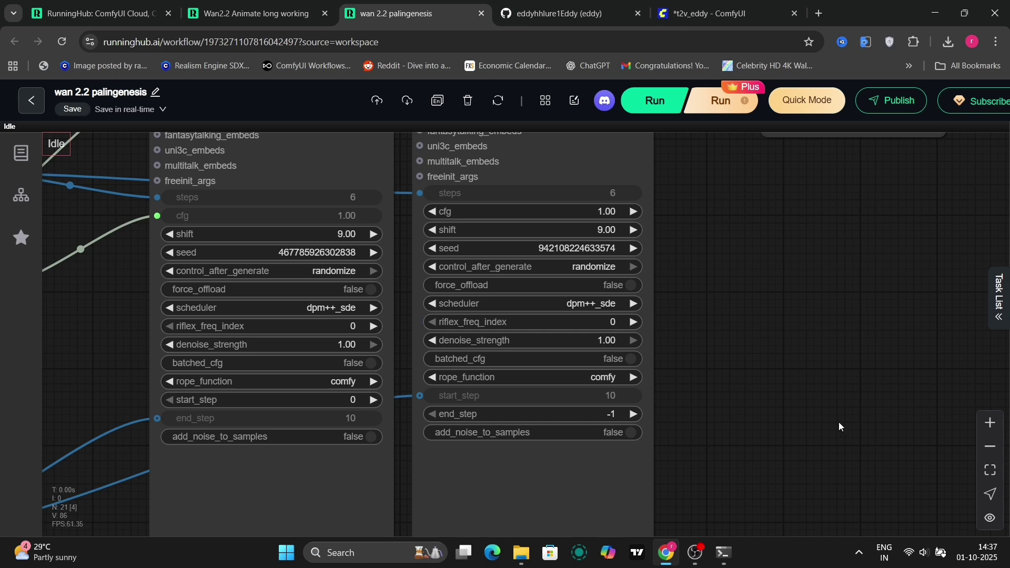
drag(839, 422, 223, 275)
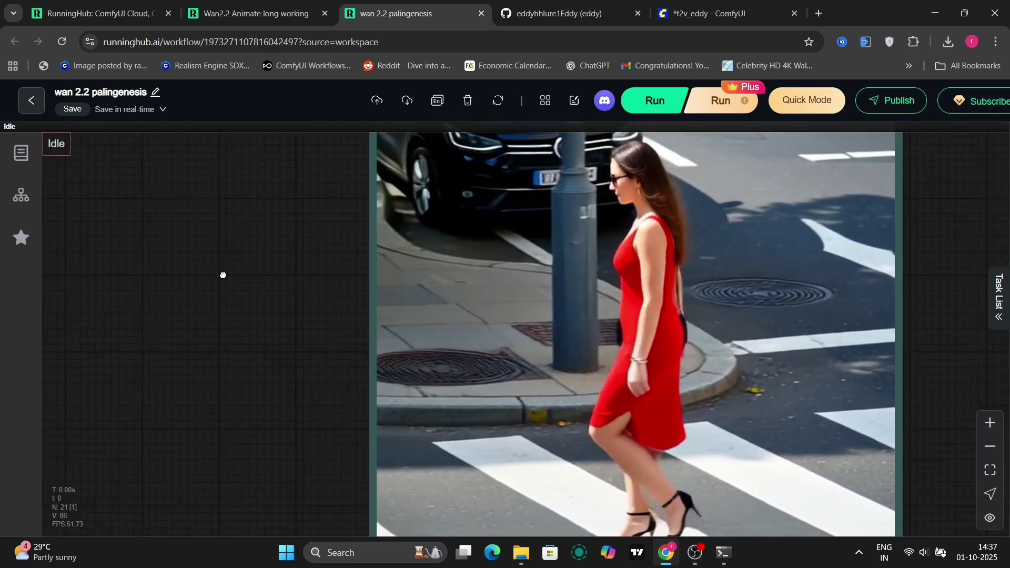
scroll(215, 311, down, 6)
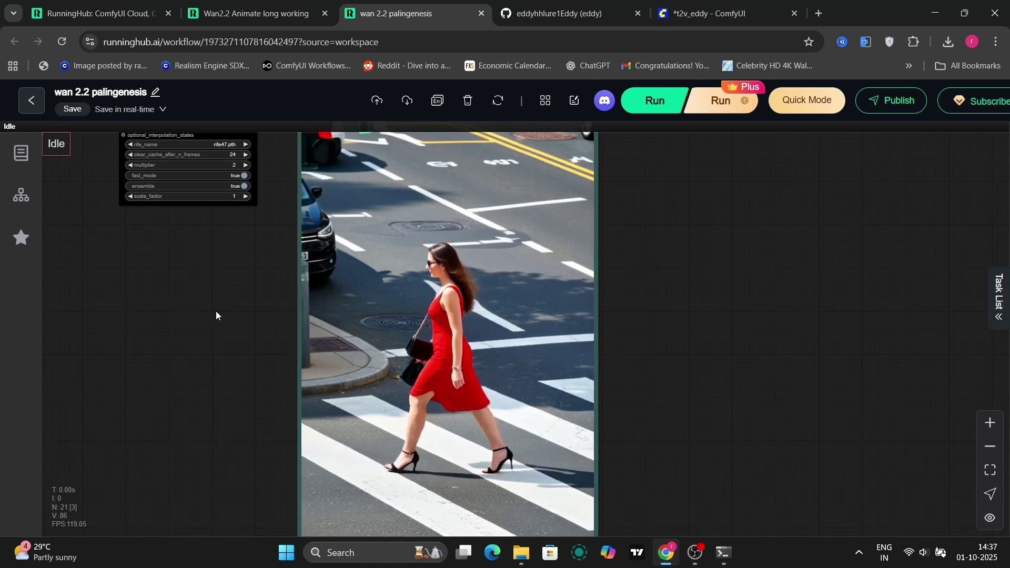
Examine the prompt, width, height, length, low-noise model loader, steps, CFG schedule and sampler settings of the game-controller video workflow.
drag(216, 311, 252, 344)
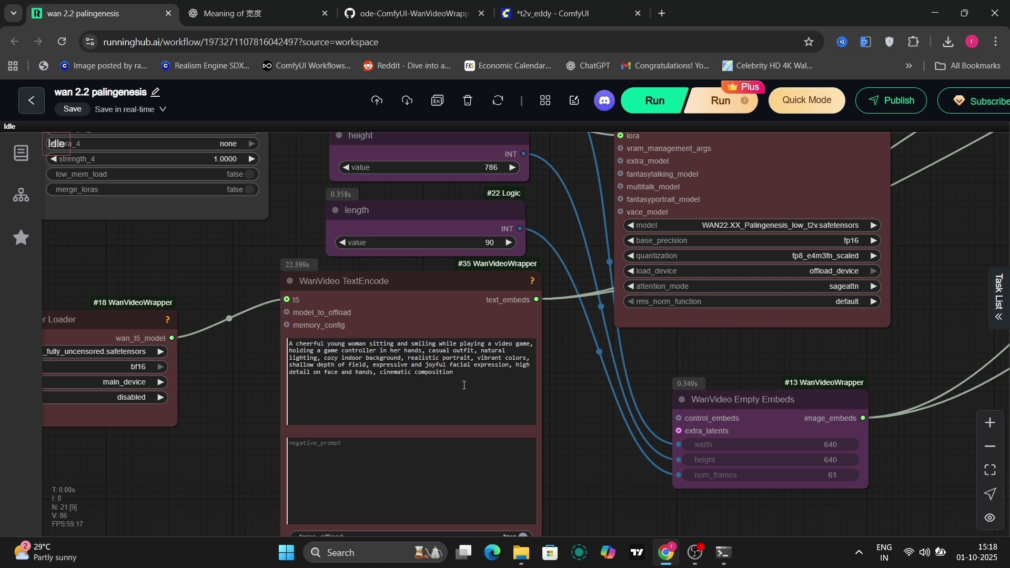
drag(568, 219, 536, 323)
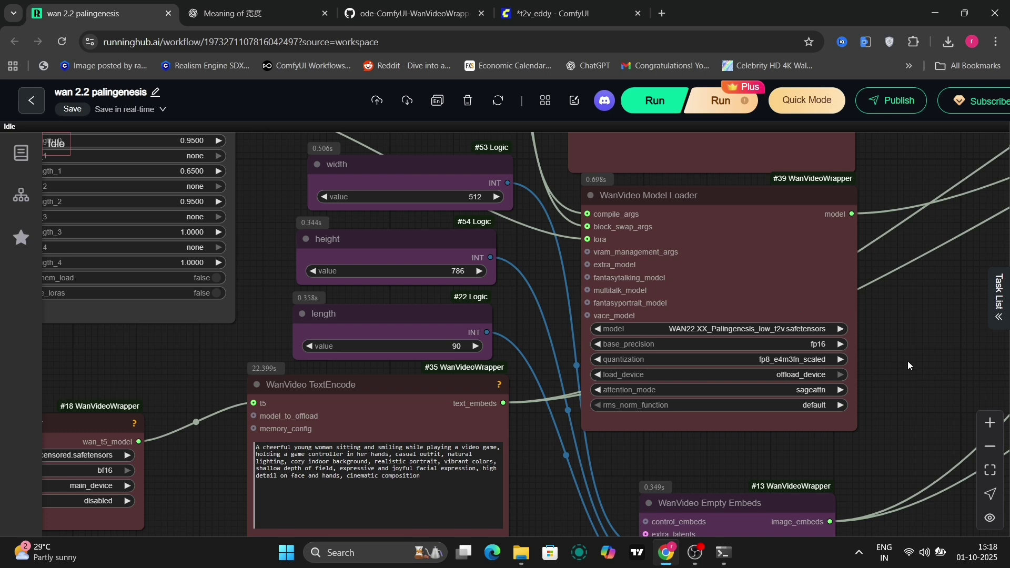
scroll(908, 361, down, 5)
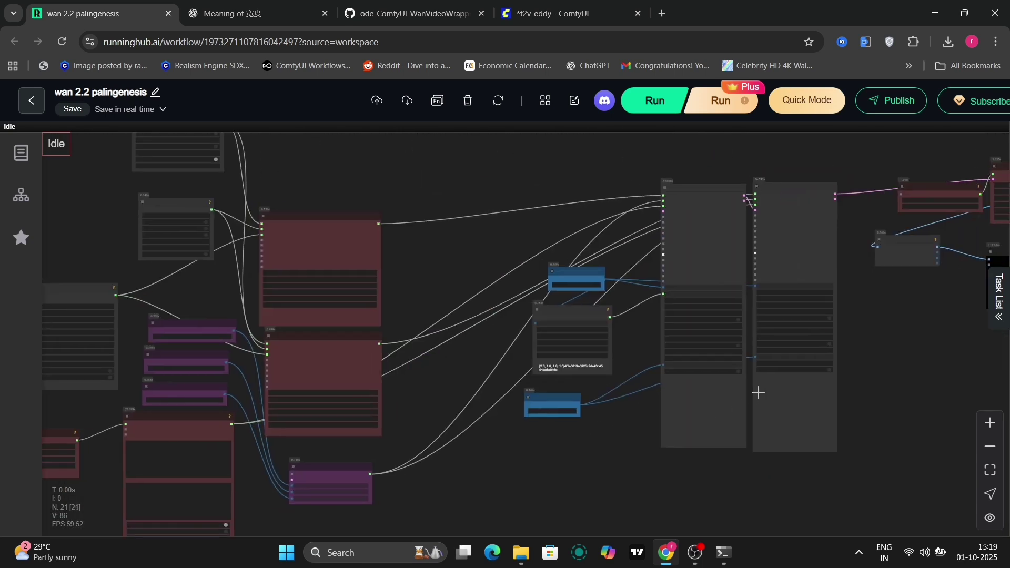
scroll(790, 331, up, 6)
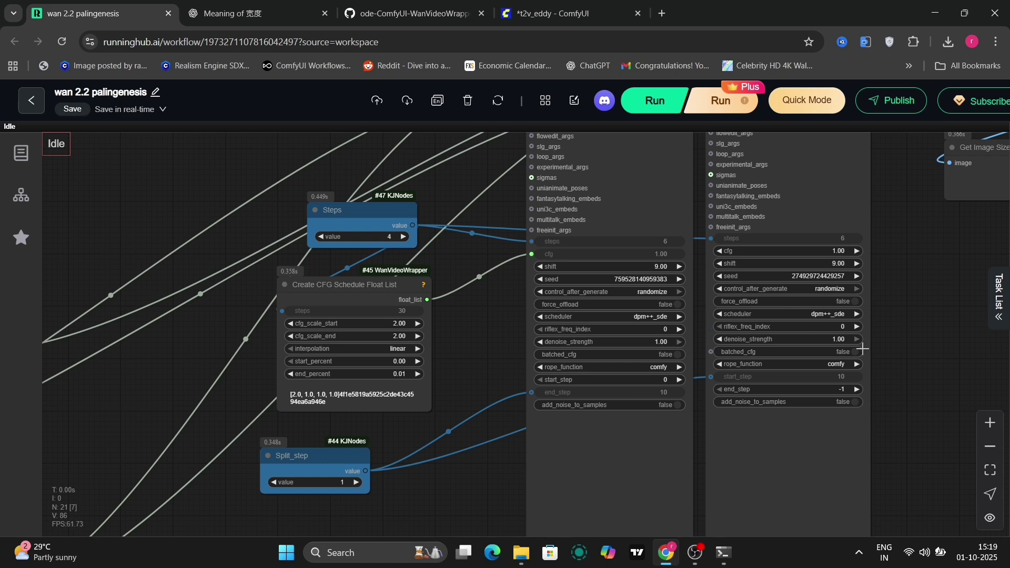
scroll(911, 345, down, 5)
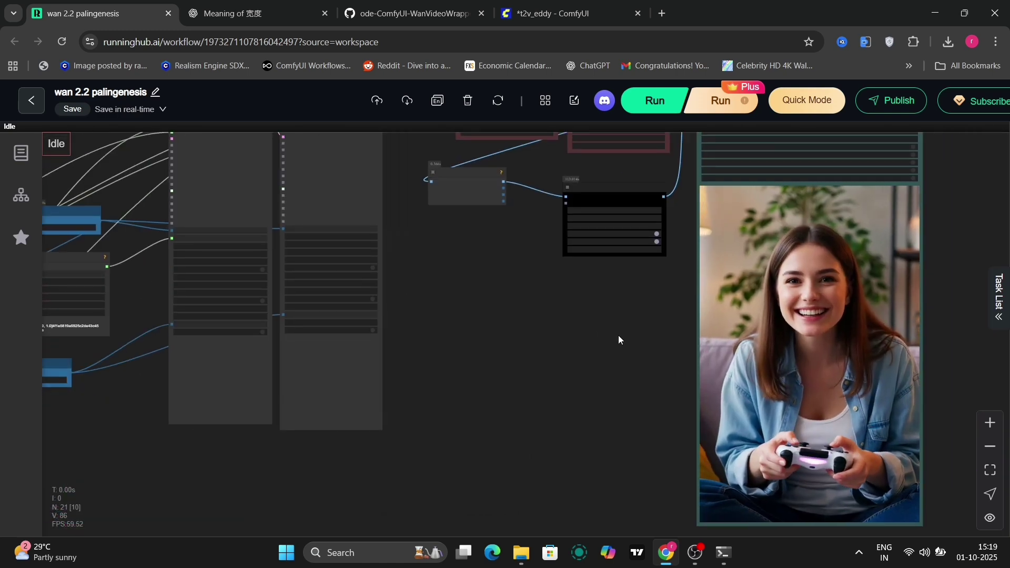
Save the preview video of the smiling woman holding a white game controller from the Video Combine node.
drag(618, 338, 277, 310)
scroll(368, 307, up, 2)
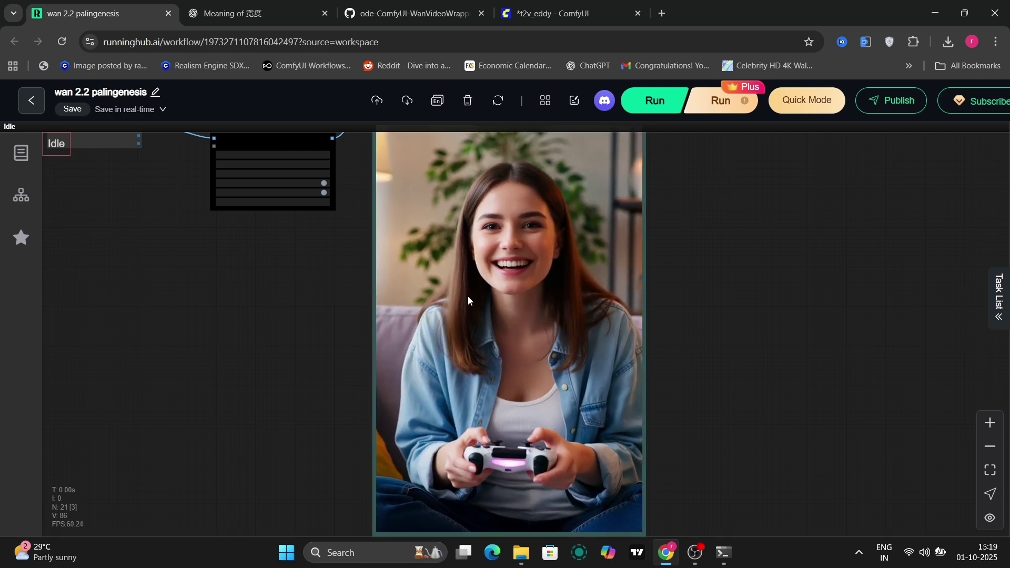
right_click(469, 295)
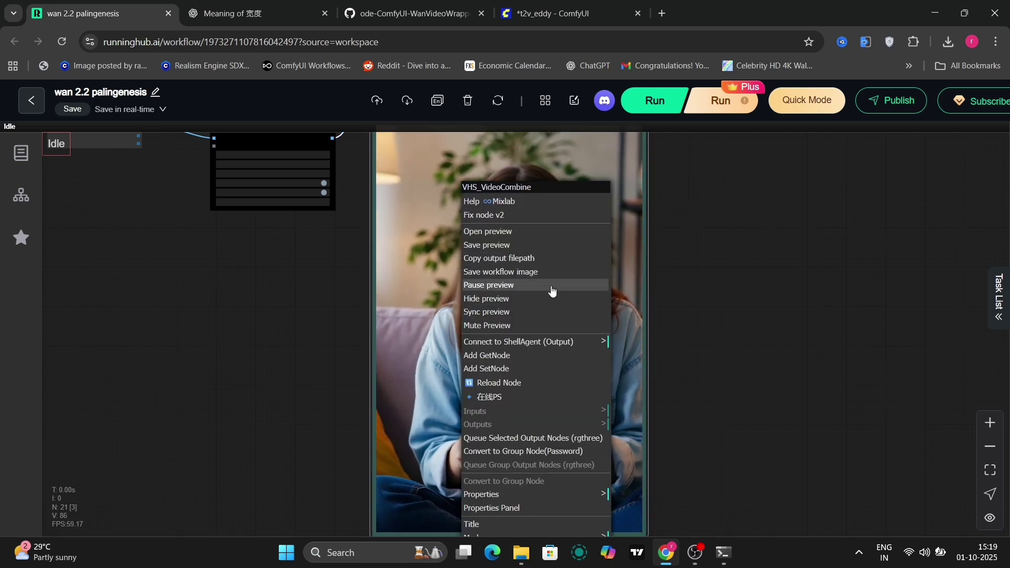
click(561, 245)
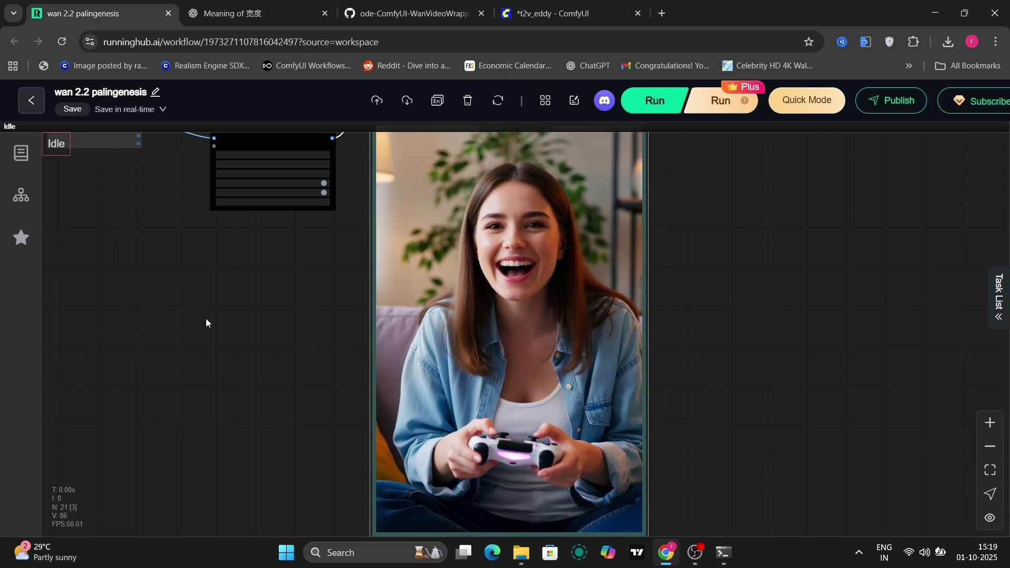
Examine the RIFE VFI, WanVideo Sampler, CFG schedule and split step settings behind the game-controller video.
drag(206, 318, 372, 454)
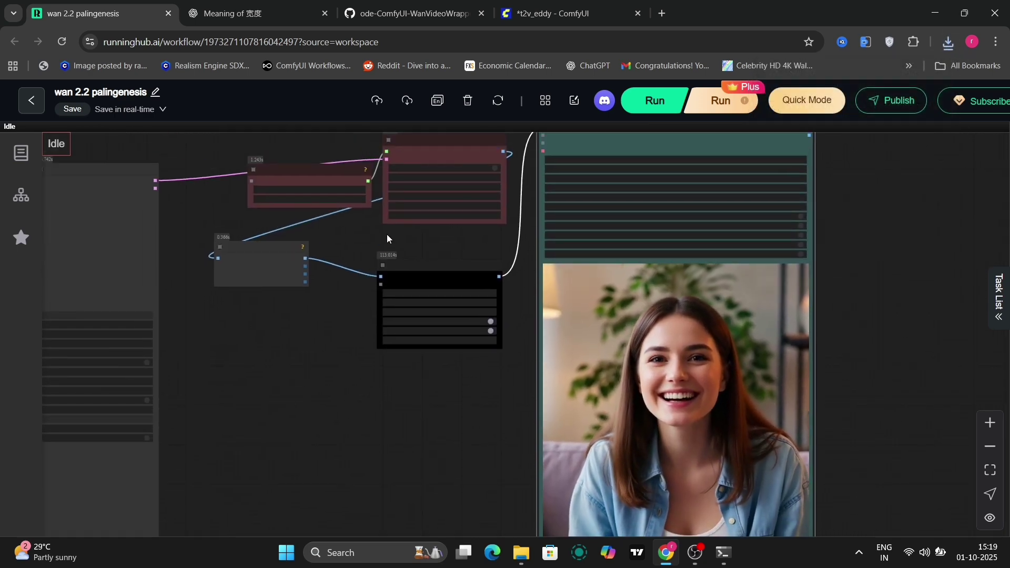
scroll(386, 234, up, 5)
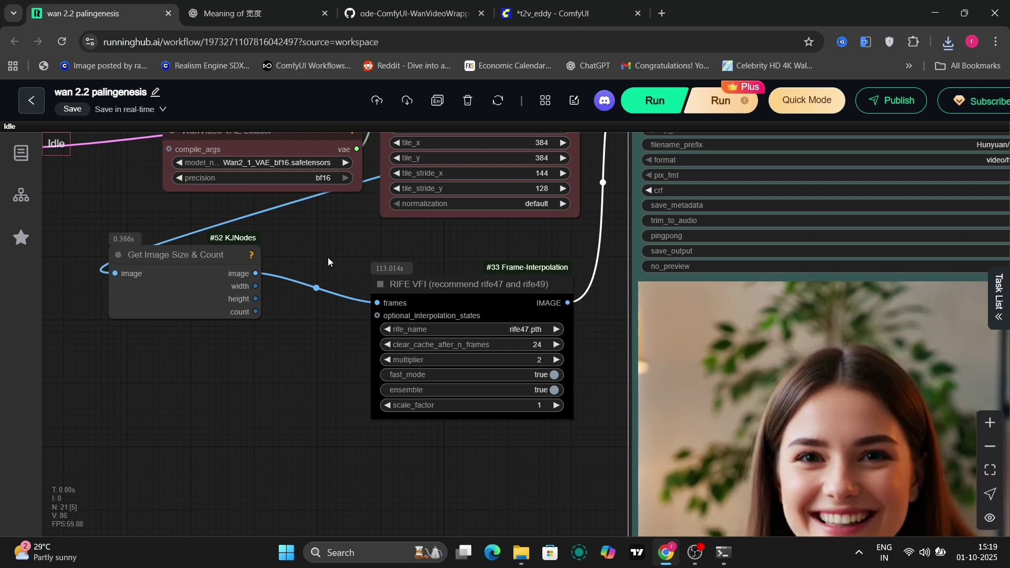
drag(384, 208, 745, 138)
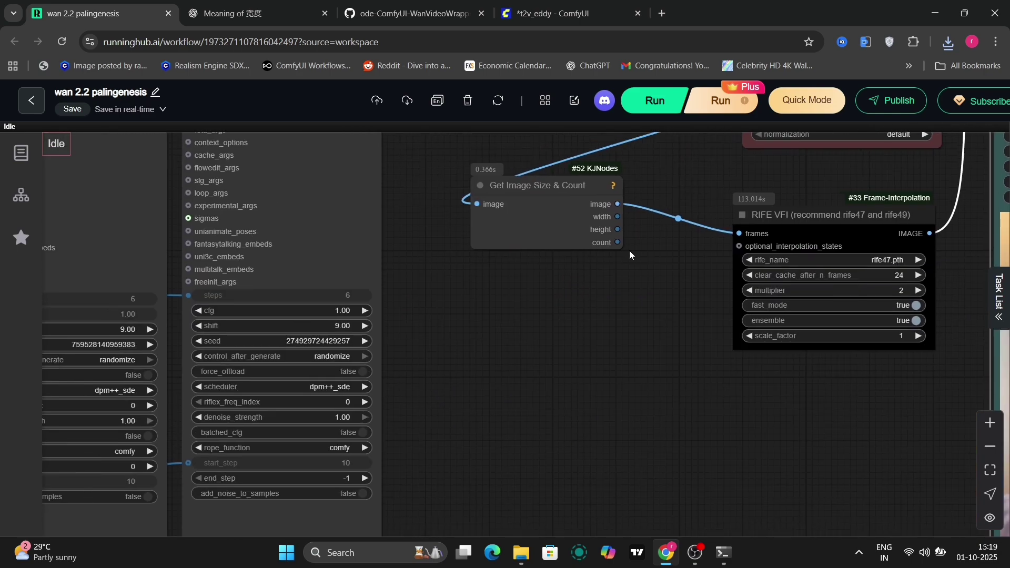
scroll(494, 404, left, 8)
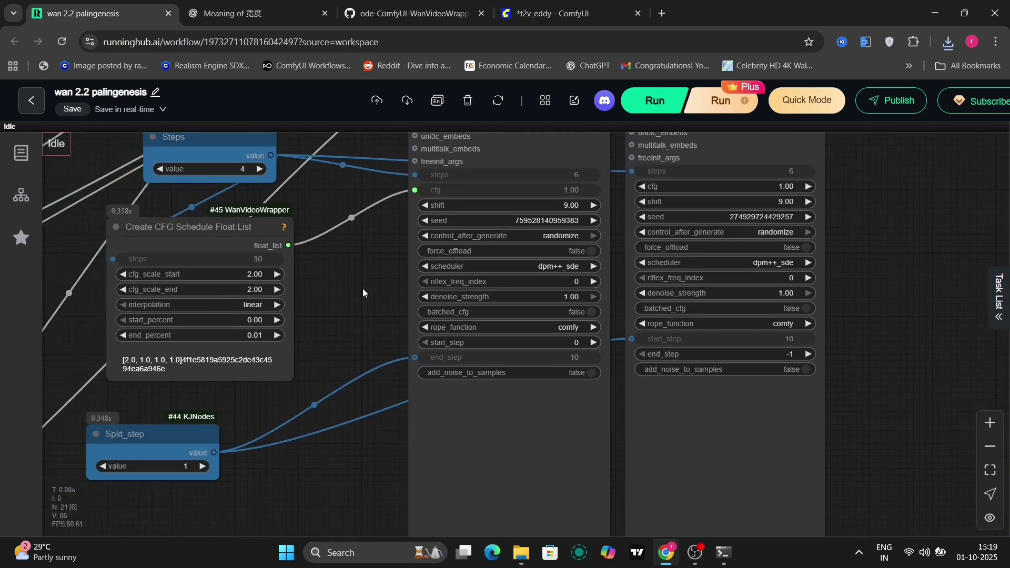
drag(363, 293, 419, 370)
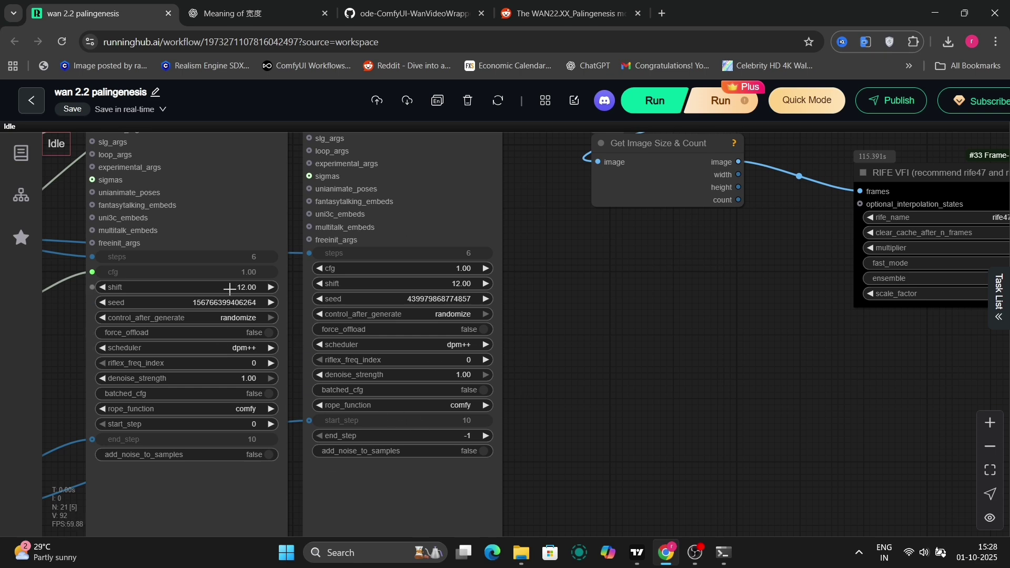
Download the newer video of the woman with a black game controller from the Video Combine node.
scroll(749, 442, down, 5)
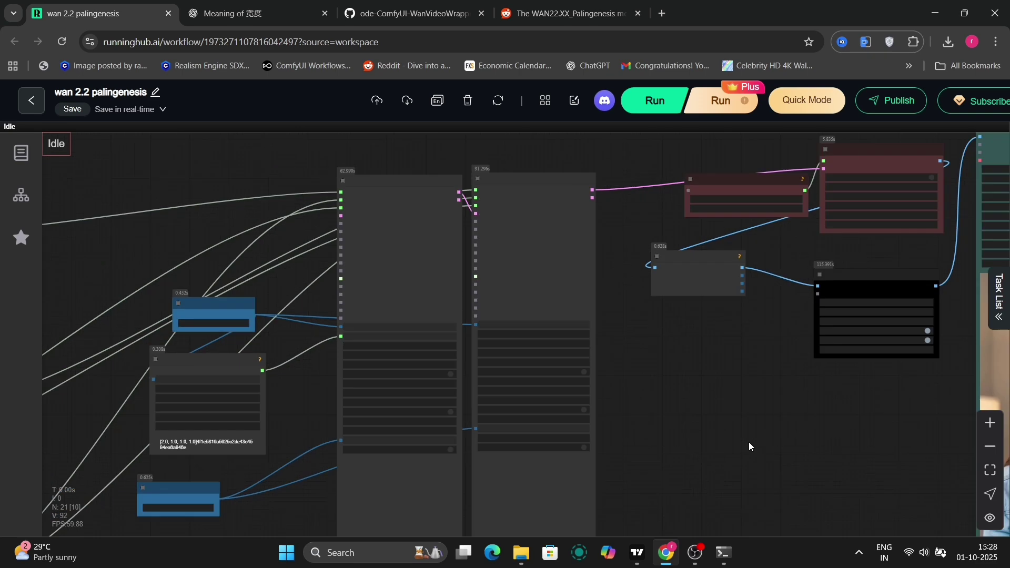
scroll(323, 320, up, 5)
drag(322, 320, 179, 298)
right_click(550, 265)
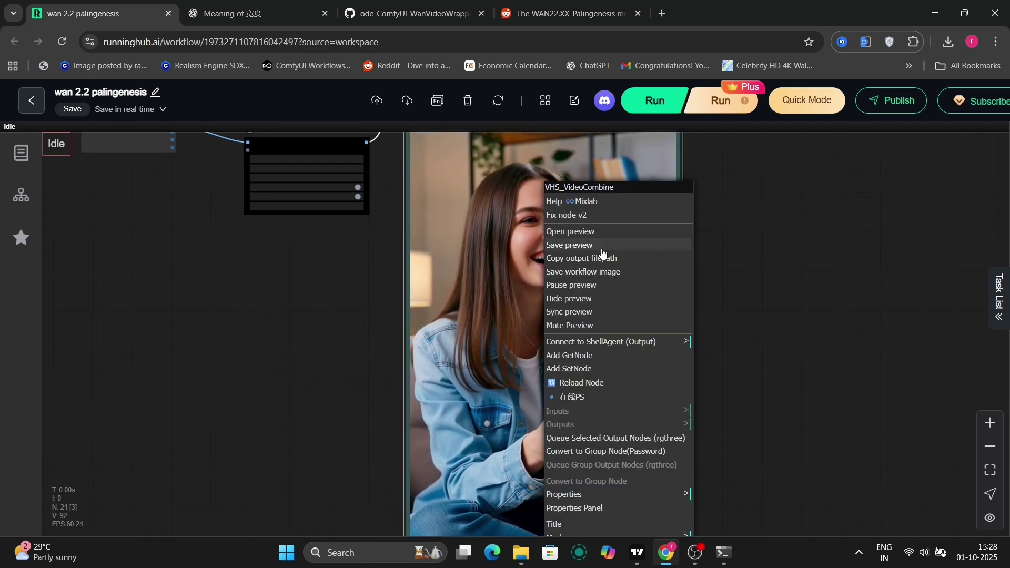
mouse_move(760, 276)
mouse_down()
mouse_move(762, 307)
mouse_move(750, 266)
mouse_up()
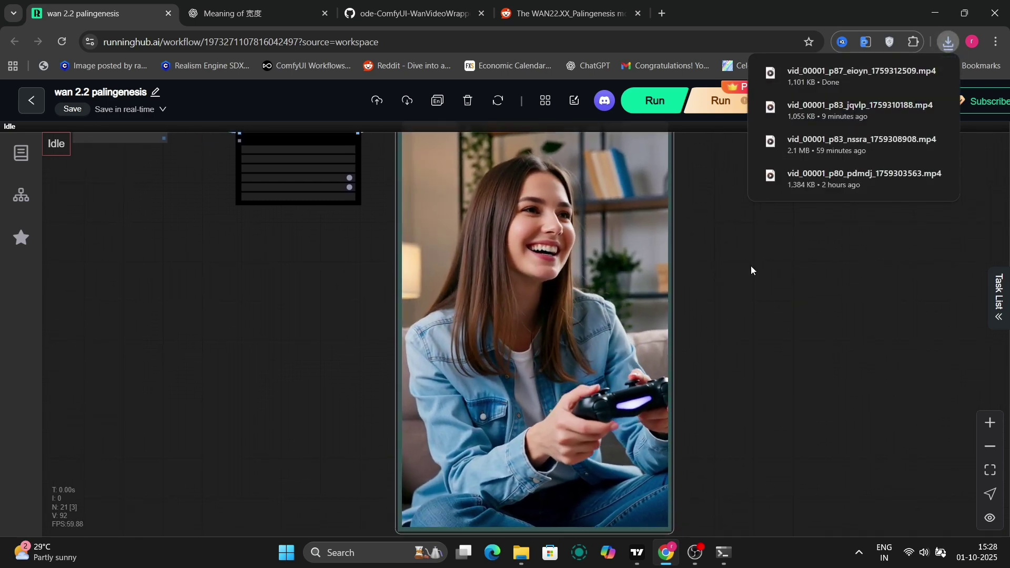
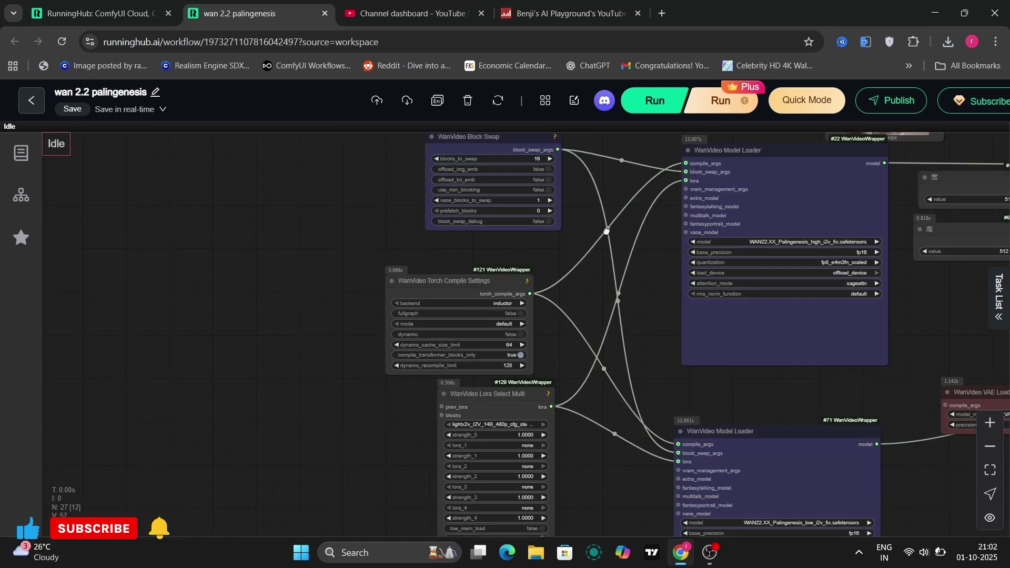
Examine the Load Image node and the high and low image-to-video WanVideo Model Loader nodes in the image-to-video workflow.
drag(607, 231, 248, 459)
scroll(521, 277, up, 5)
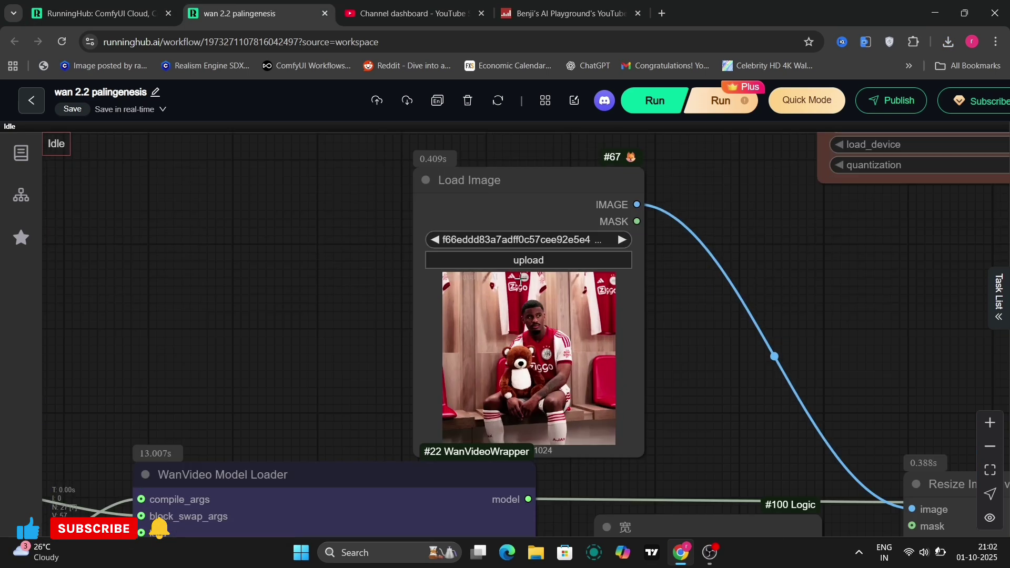
scroll(575, 193, down, 5)
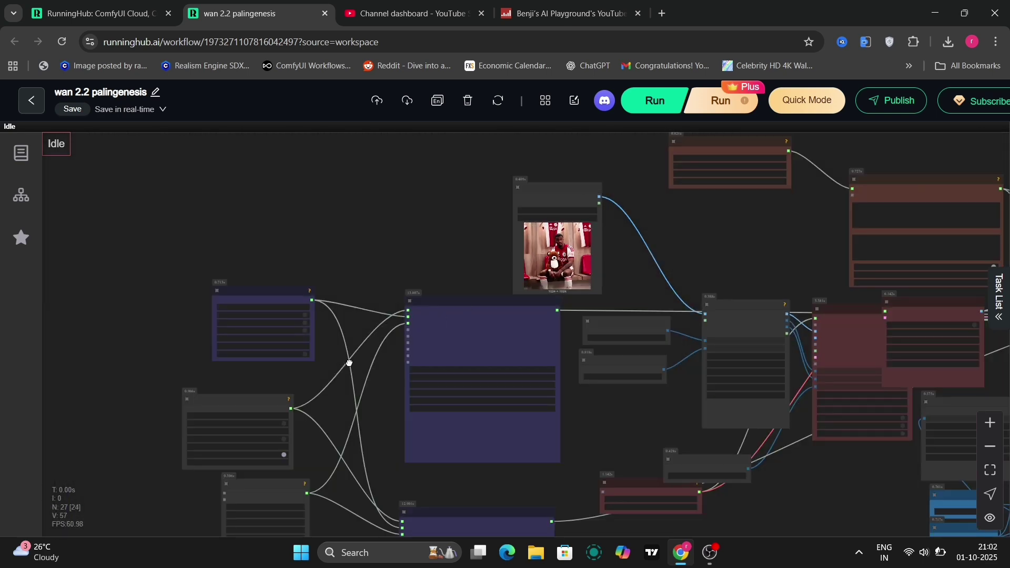
drag(358, 373, 263, 245)
scroll(263, 245, up, 3)
scroll(302, 277, right, 5)
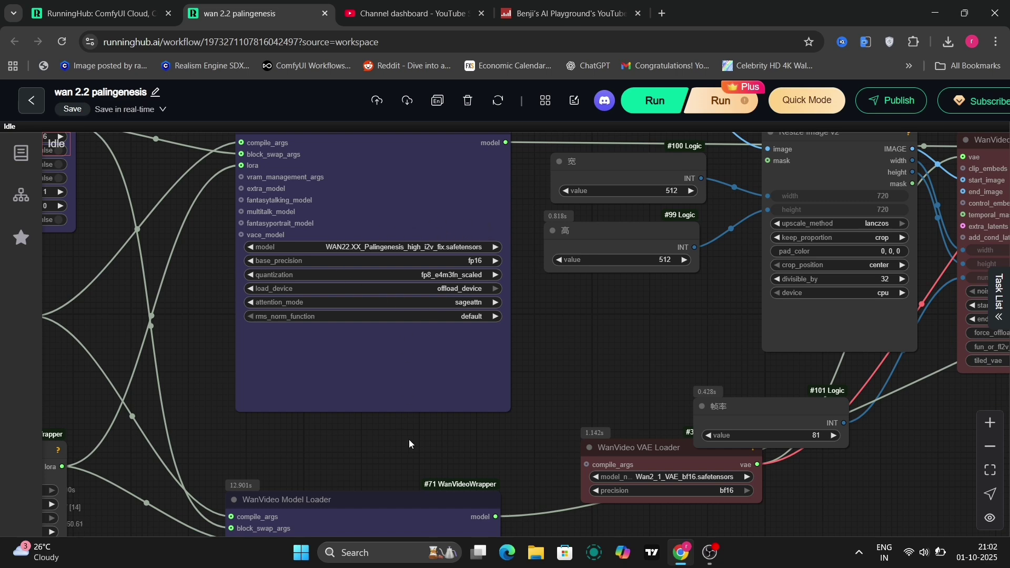
drag(409, 440, 438, 253)
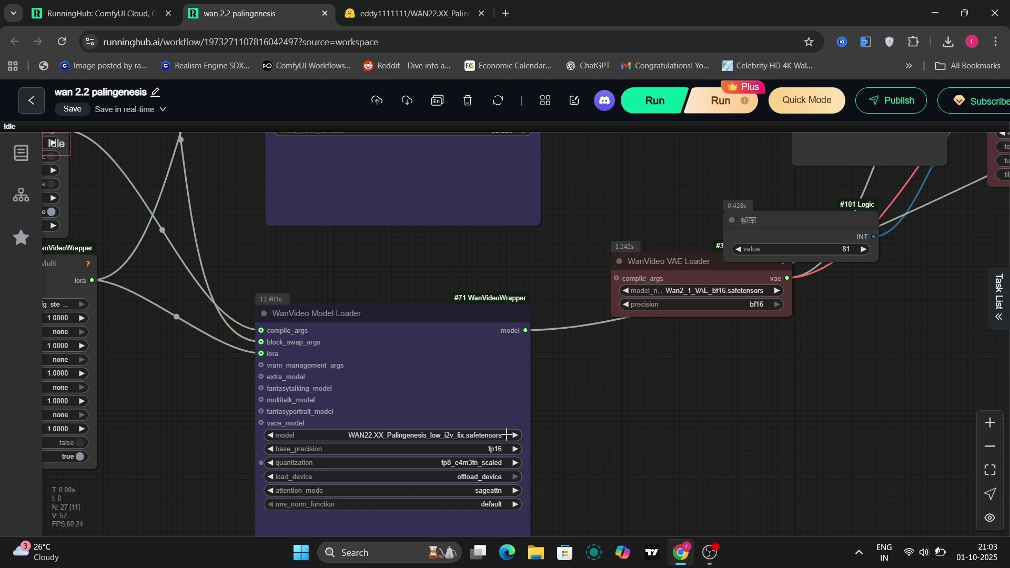
Move the 帧率 node off the WanVideo VAE Loader to just below the 高 node and deselect it.
drag(778, 362, 531, 521)
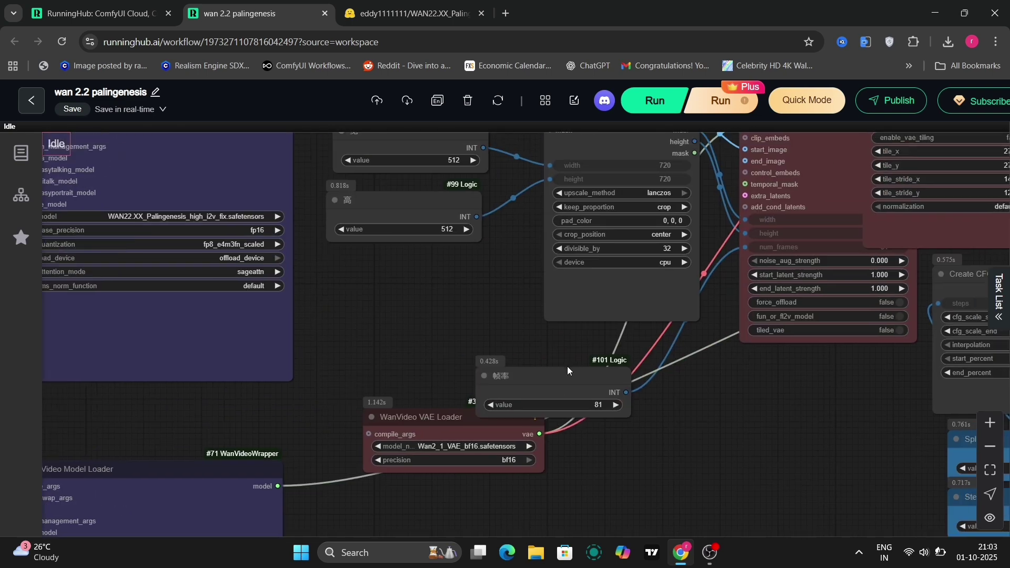
drag(569, 372, 435, 281)
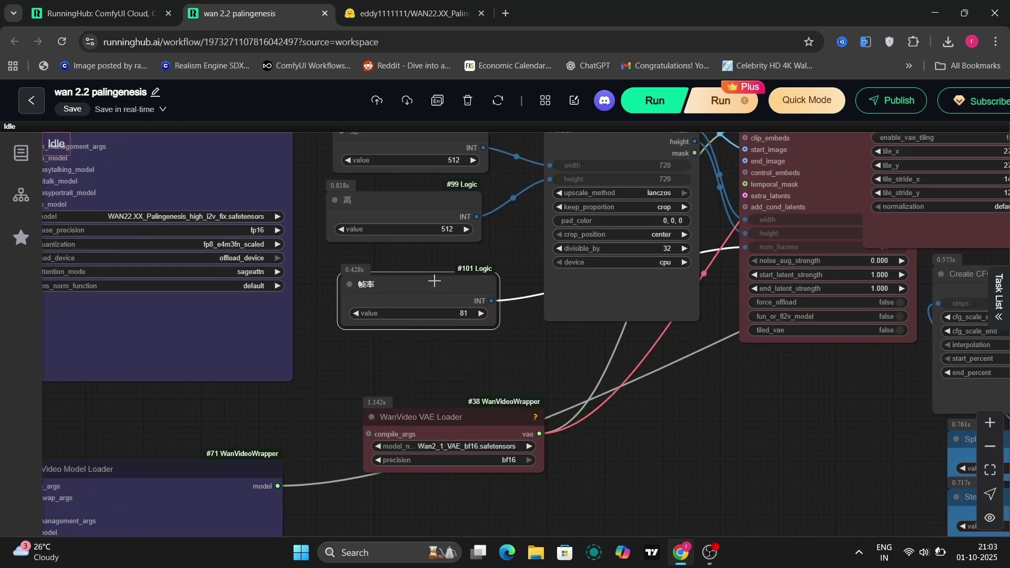
click(500, 182)
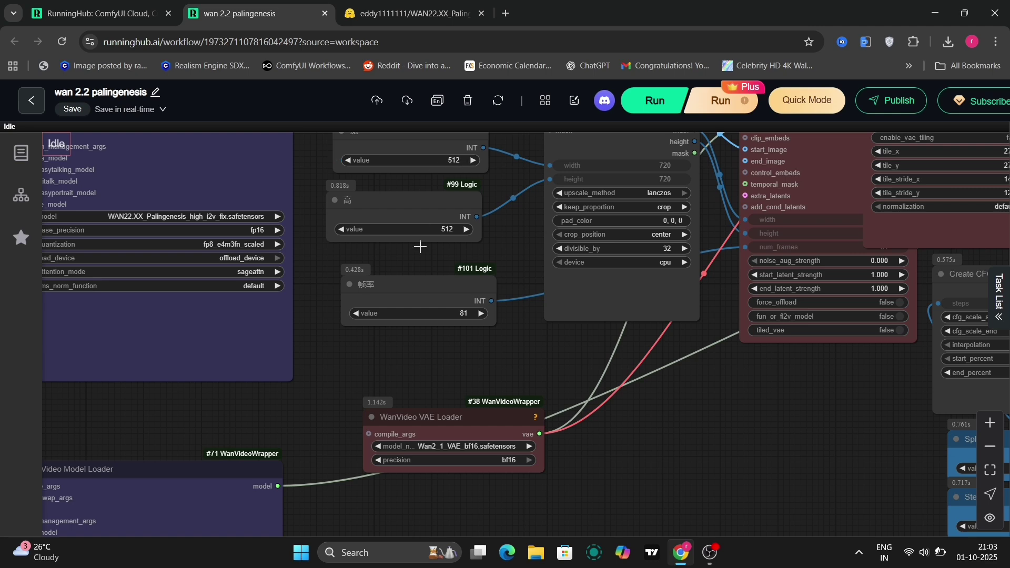
Examine the Resize Image and ImageToVideo Encode settings and the Ajax locker room prompt in the WanVideo TextEncode node.
drag(526, 241, 210, 395)
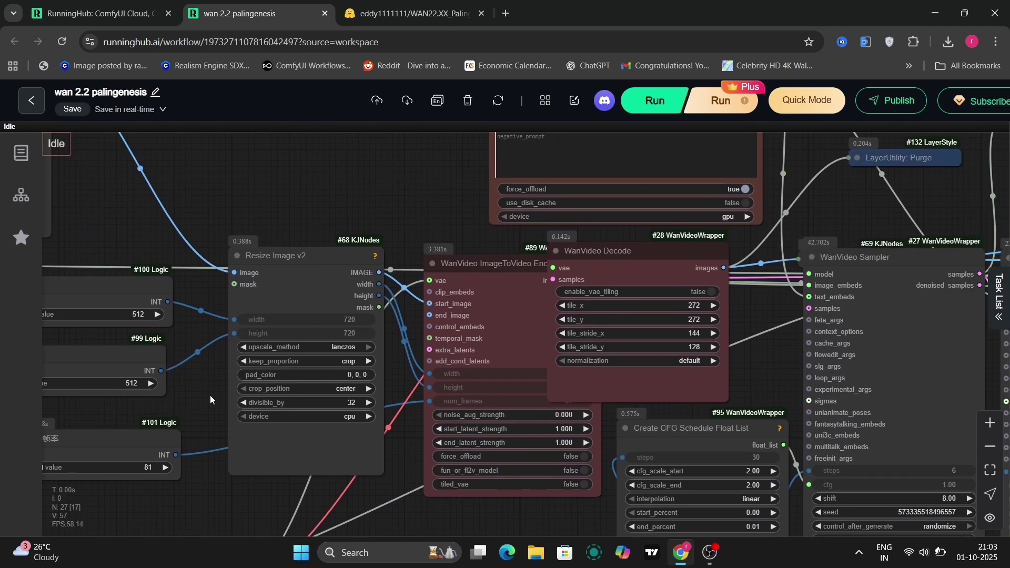
drag(421, 165, 244, 349)
scroll(244, 349, up, 5)
drag(311, 294, 110, 324)
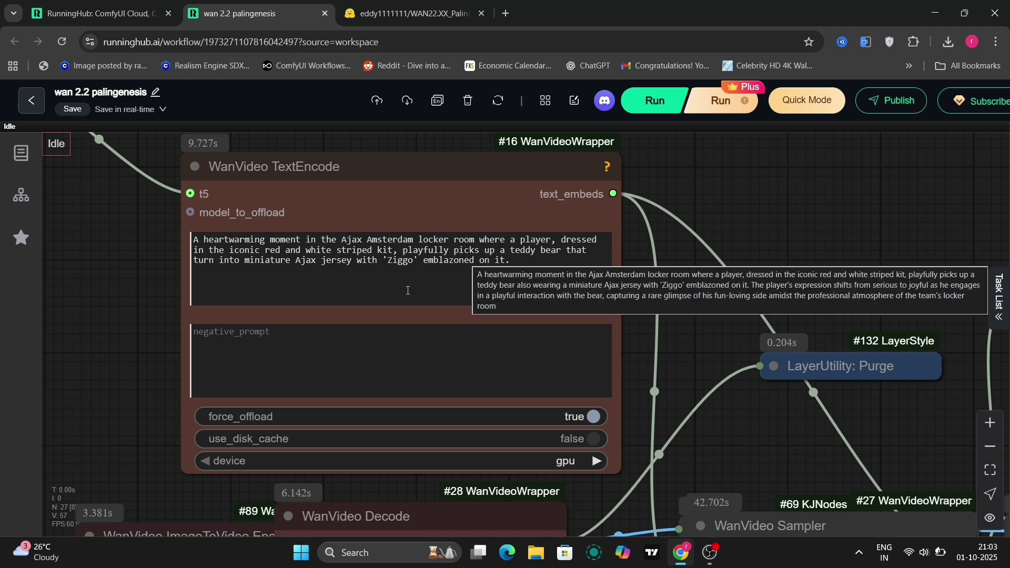
Enlarge the final teal Video Combine node so its video preview is about three times wider.
scroll(721, 235, down, 5)
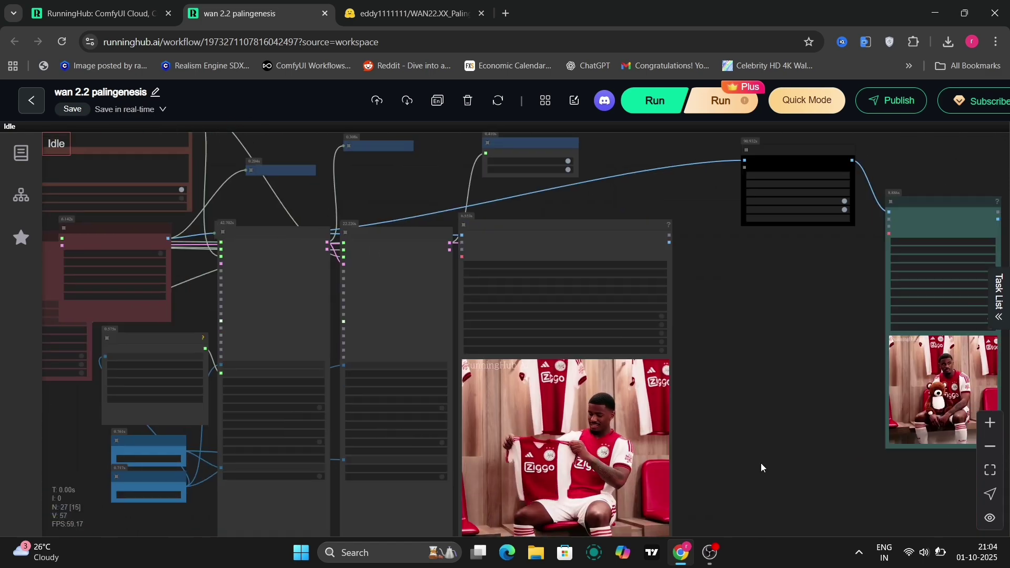
drag(763, 468, 441, 408)
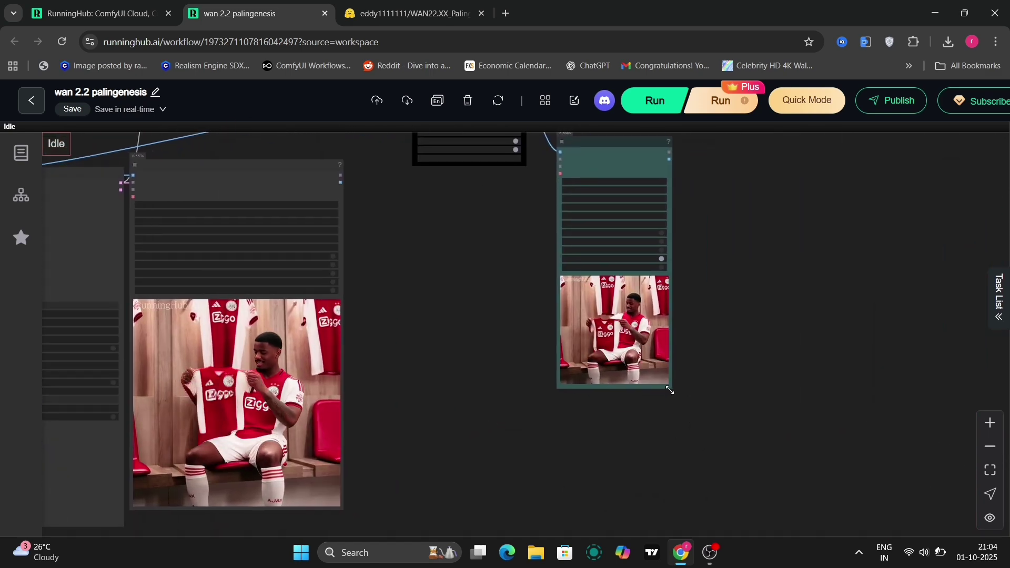
drag(669, 388, 892, 505)
Examine the sampler, RIFE VFI and both Video Combine nodes' settings and compare their locker room video previews.
drag(457, 462, 857, 326)
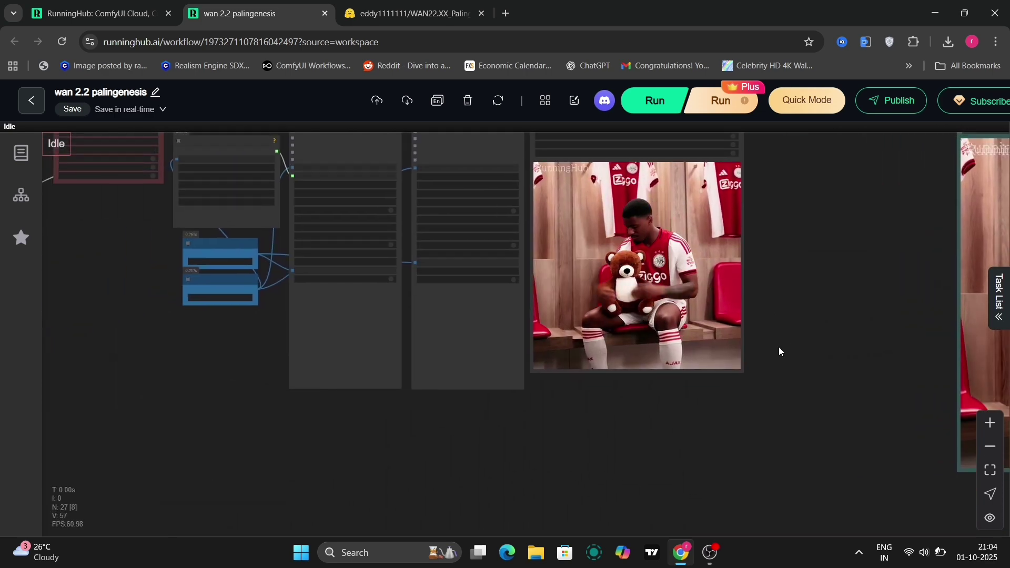
drag(957, 469, 1007, 375)
scroll(794, 267, up, 3)
drag(794, 266, 845, 288)
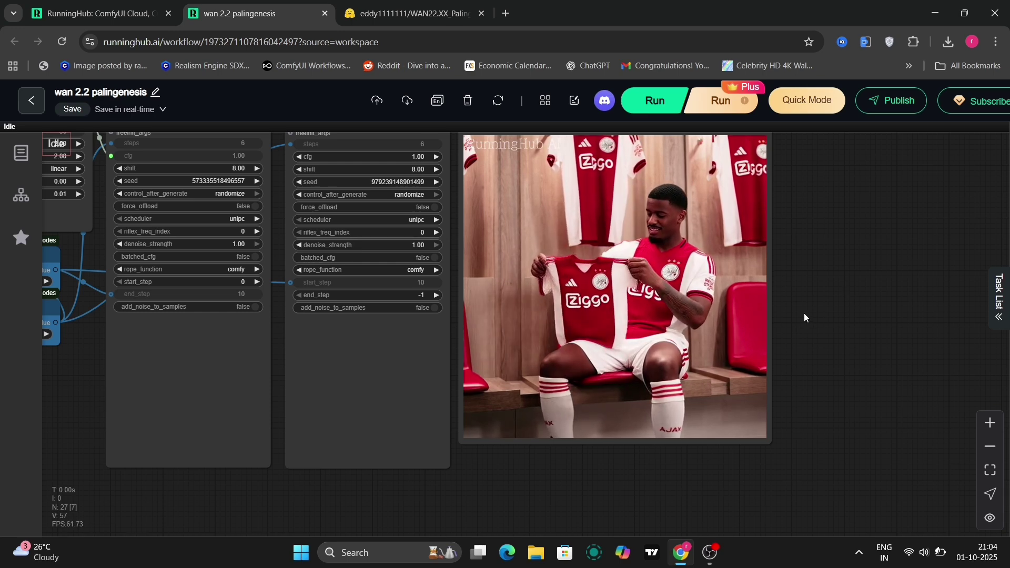
drag(804, 314, 694, 405)
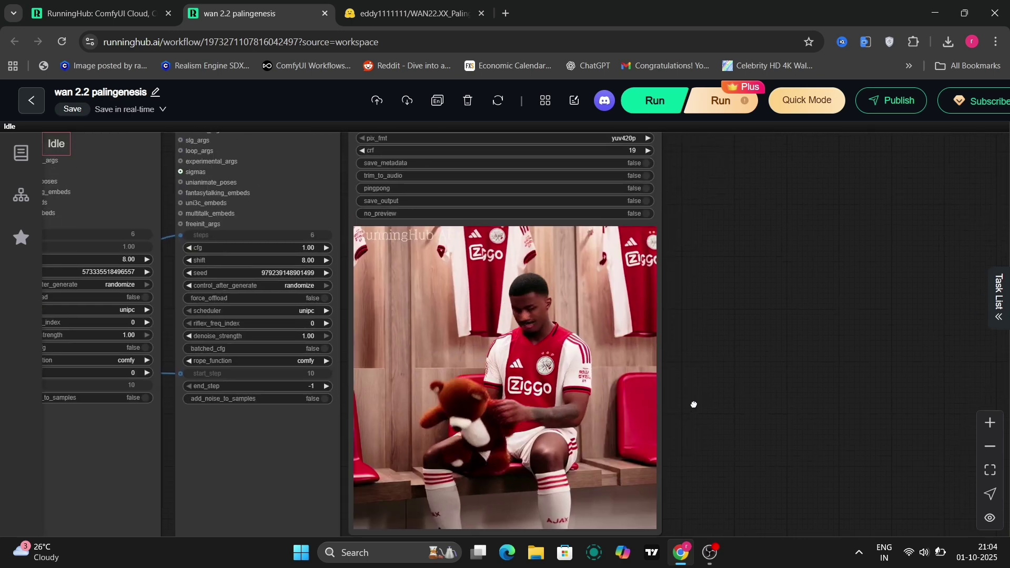
drag(693, 175, 717, 371)
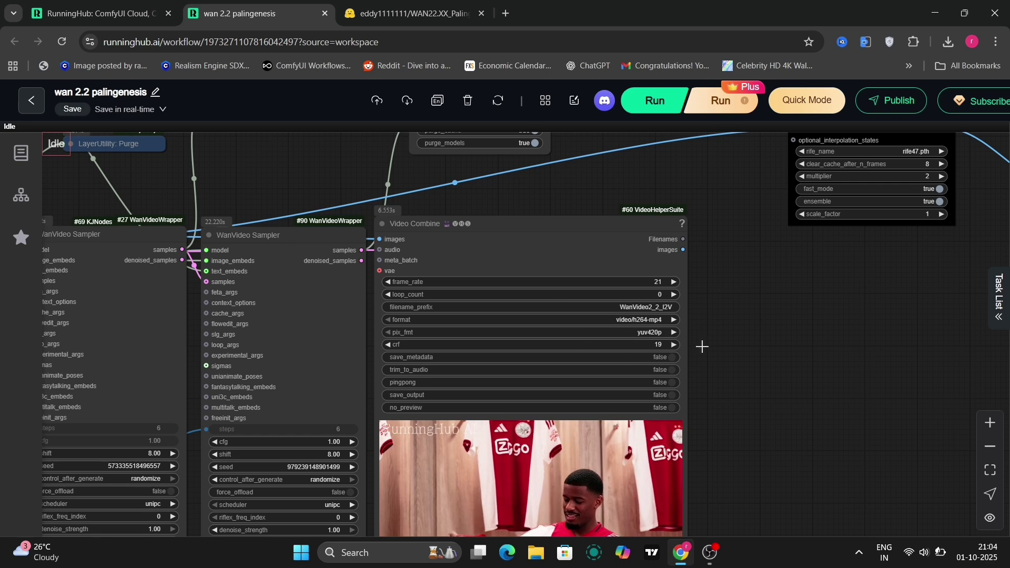
drag(760, 316, 295, 472)
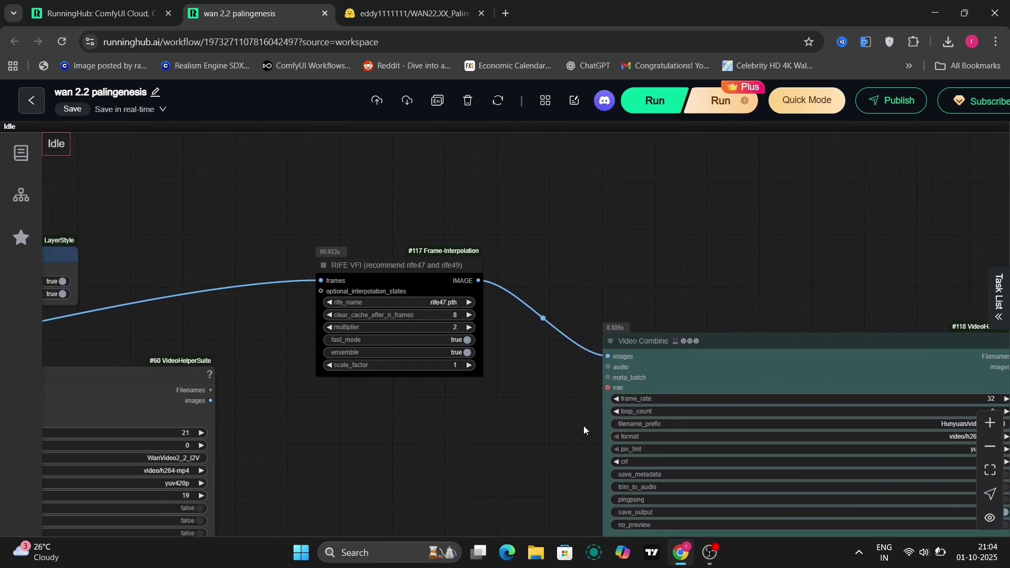
drag(584, 427, 286, 417)
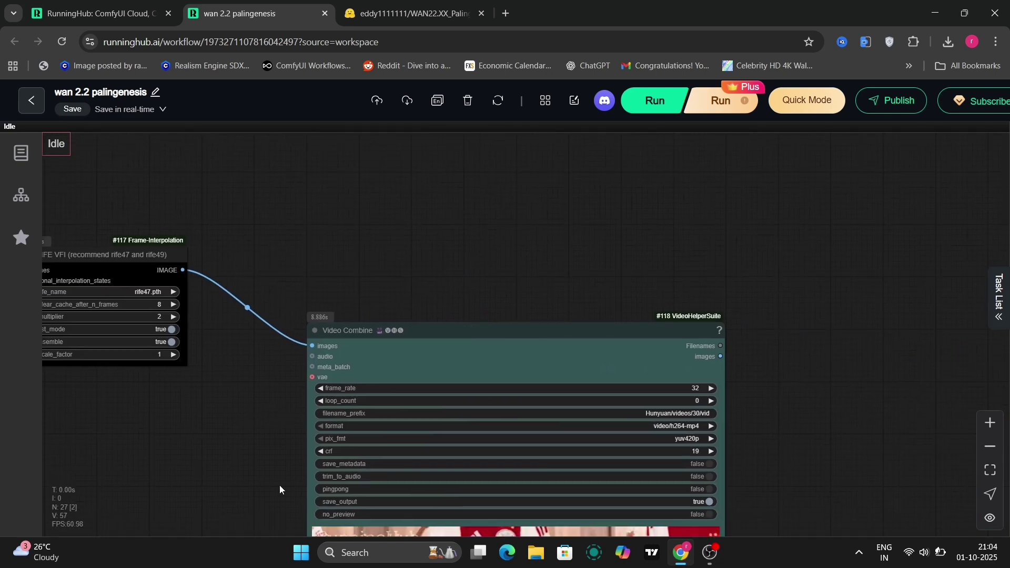
scroll(280, 486, down, 2)
drag(280, 486, 302, 209)
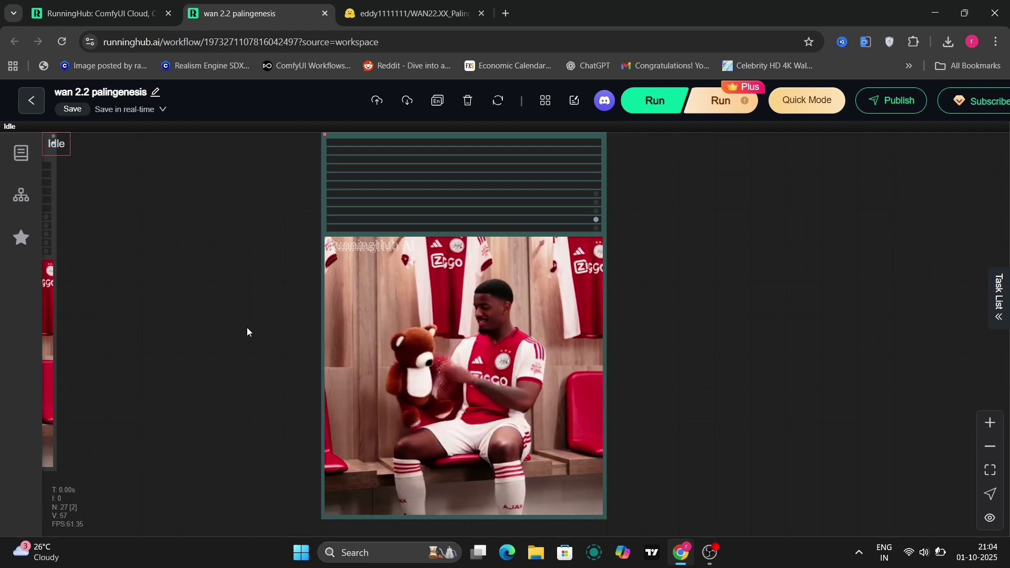
Check the Wan2_2-I2V-A14B HIGH model chosen in the WanVideo Model Loader against the files in the Hugging Face WAN22.XX_Palingenesis repository.
drag(247, 332, 303, 315)
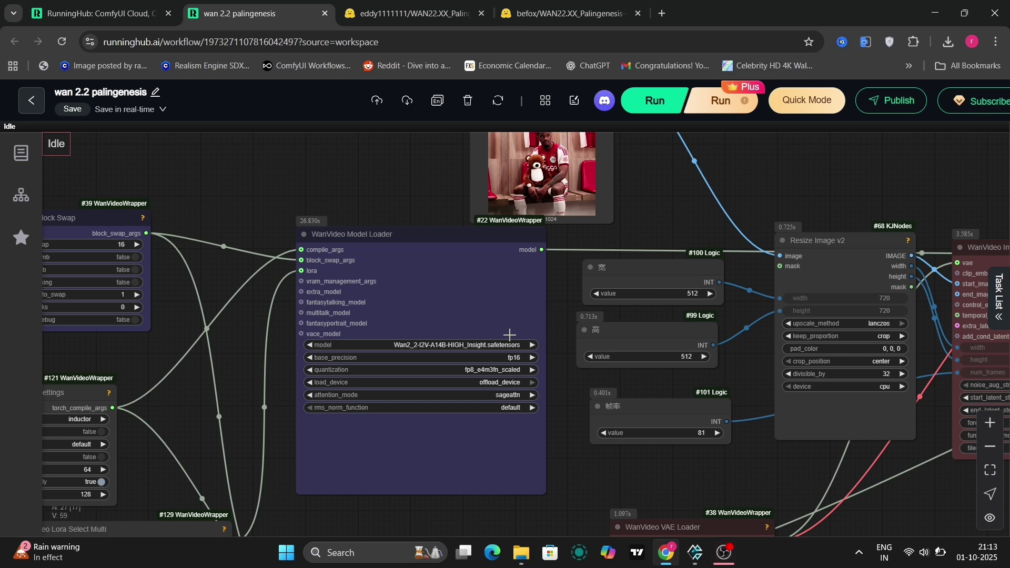
scroll(509, 335, up, 5)
click(382, 14)
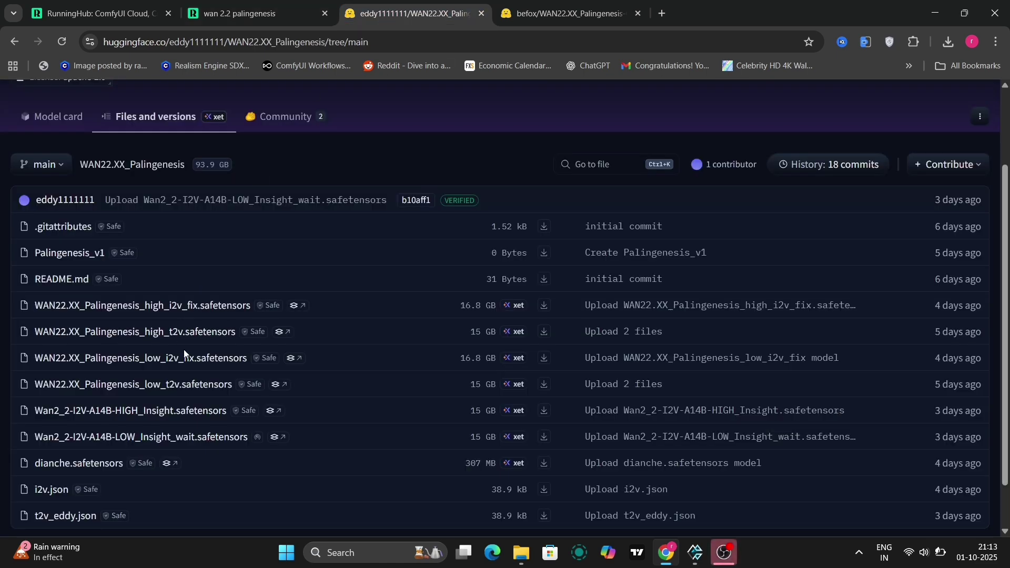
scroll(183, 342, down, 1)
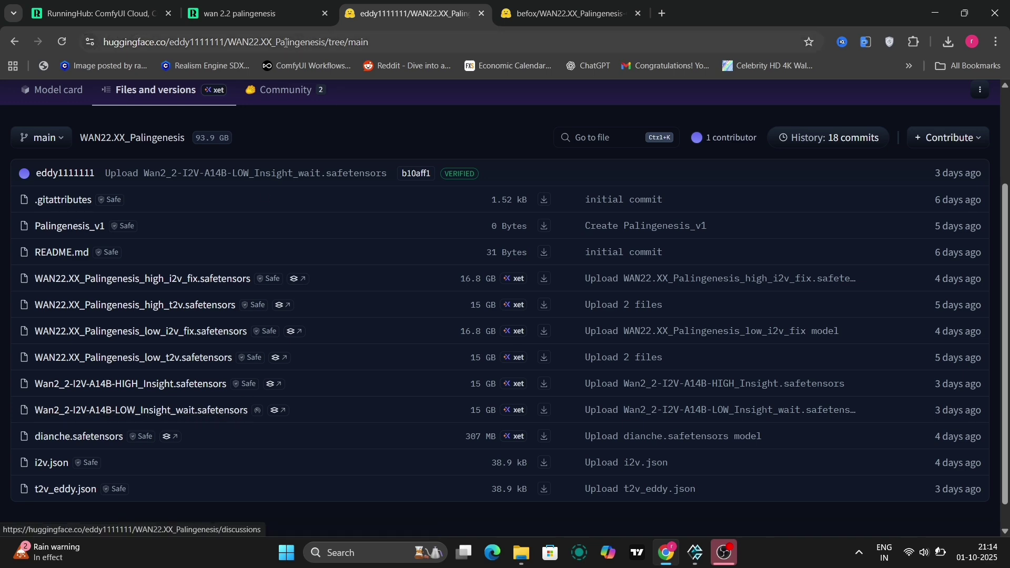
click(247, 14)
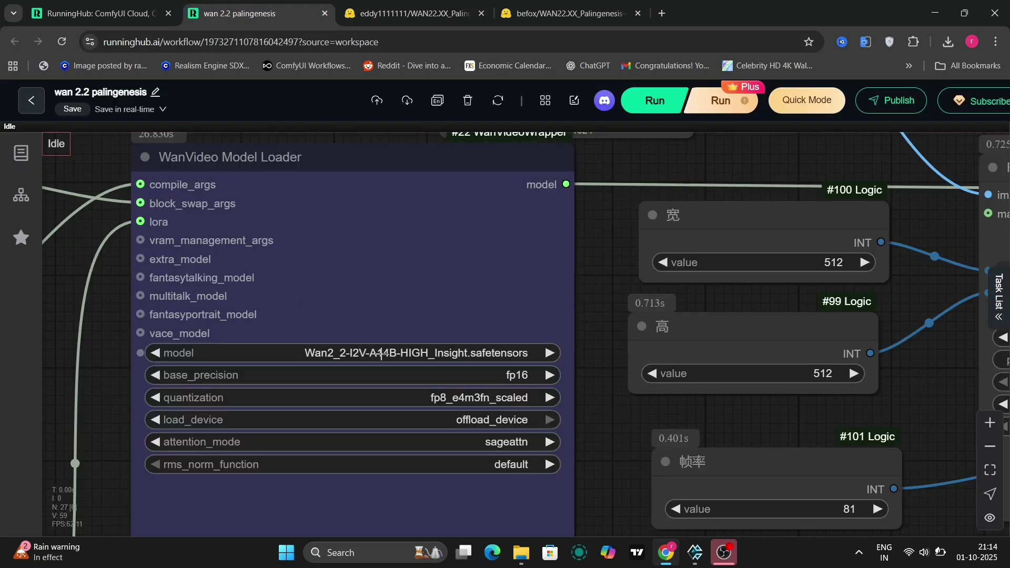
Examine the second WanVideo Model Loader's settings, the Resize Image settings and the Ajax locker room prompt in WanVideo TextEncode.
scroll(489, 354, down, 5)
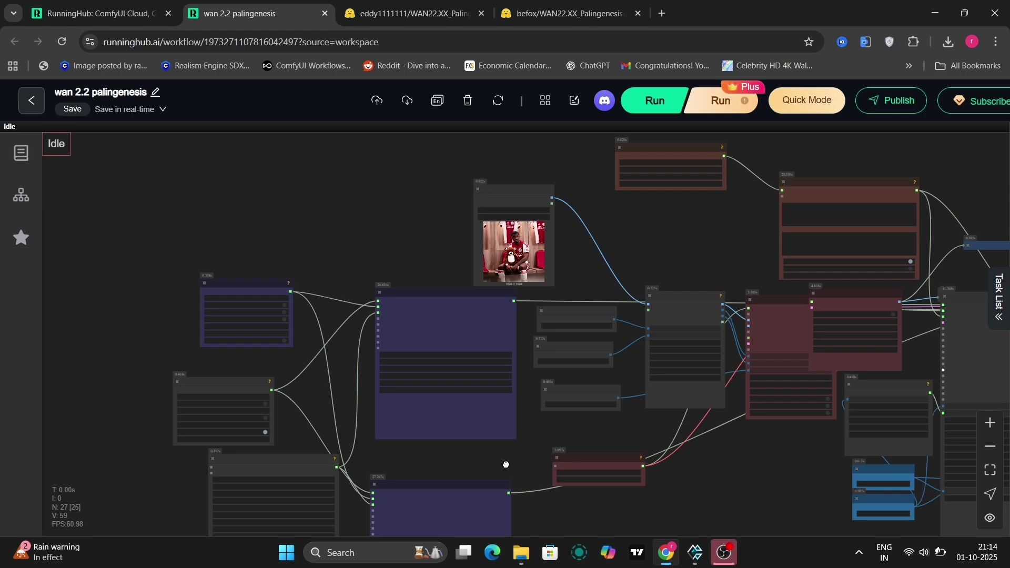
drag(507, 464, 490, 305)
scroll(463, 397, up, 5)
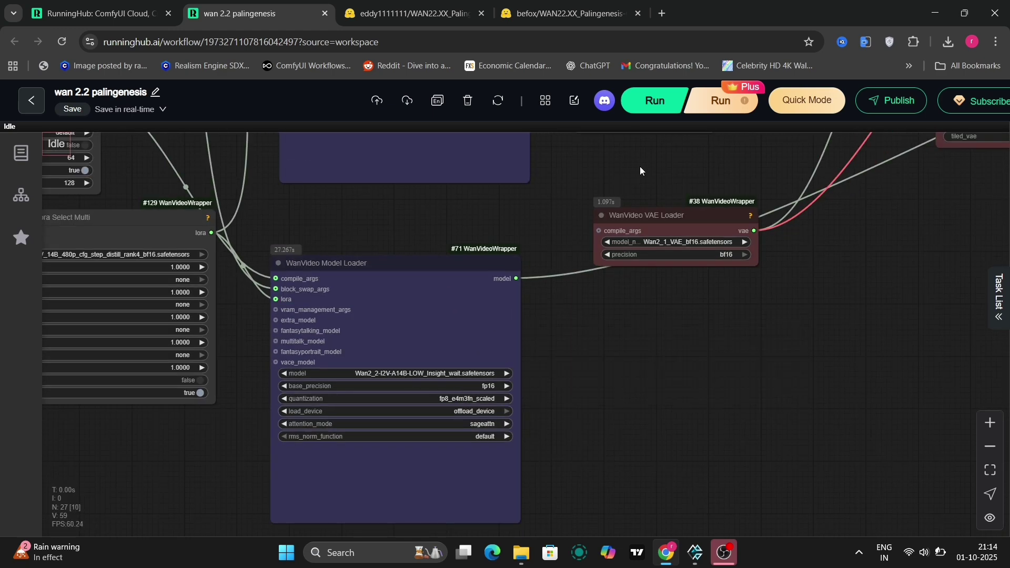
scroll(640, 166, down, 5)
scroll(354, 492, up, 5)
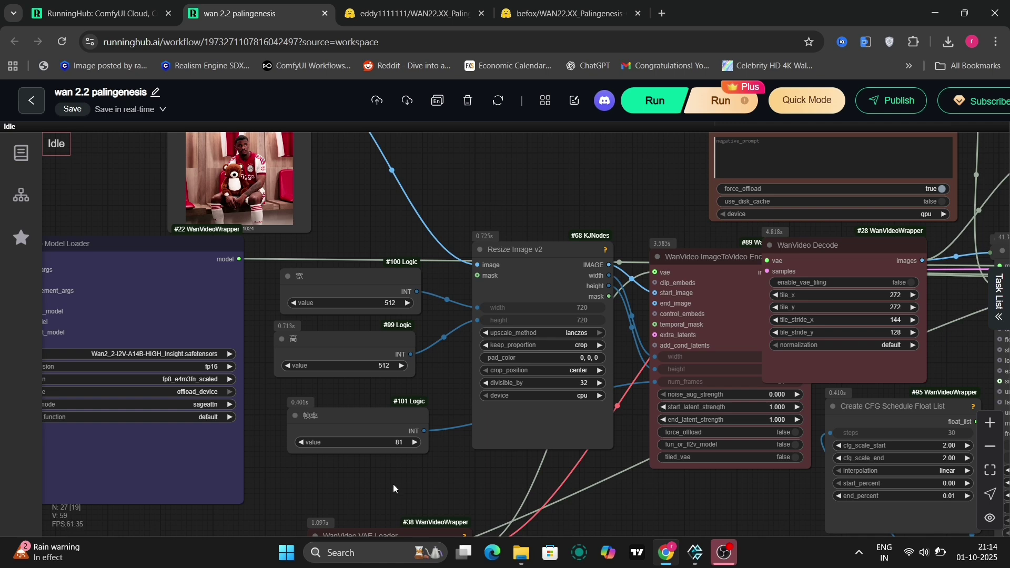
scroll(636, 186, down, 5)
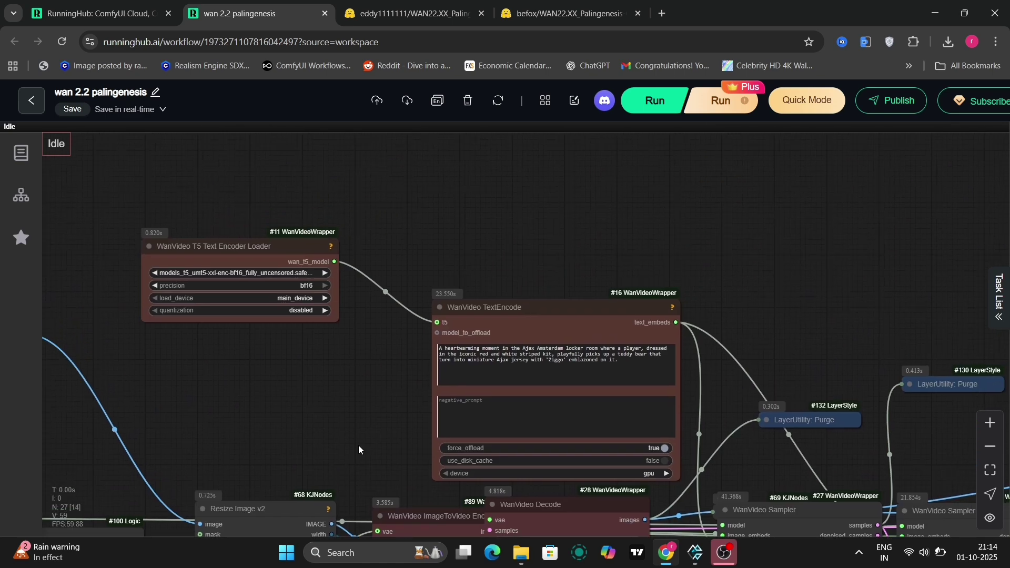
scroll(386, 419, up, 5)
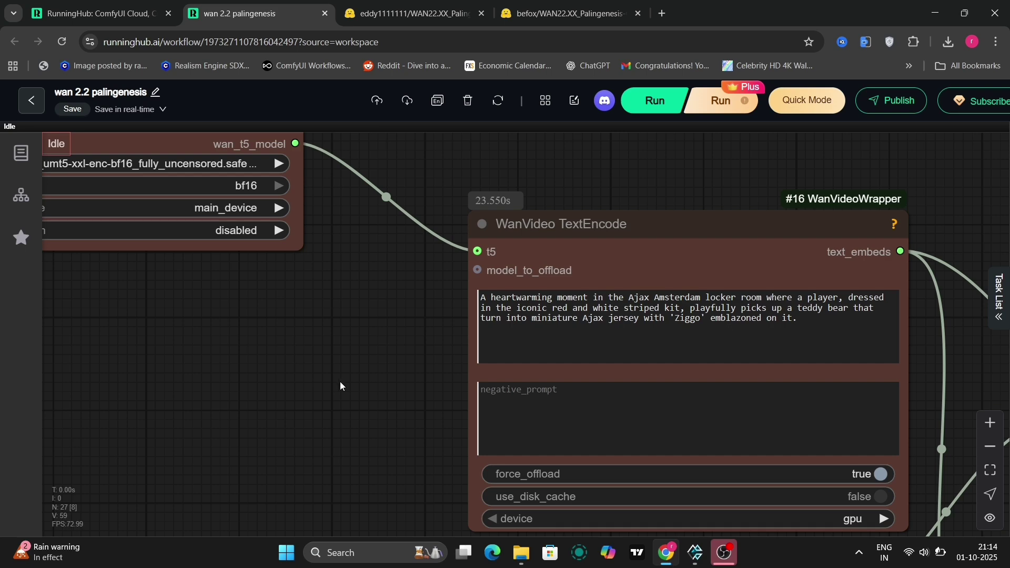
scroll(340, 386, down, 5)
scroll(623, 376, down, 5)
View the generated locker room video in the final teal Video Combine node, leaving free space beside it.
drag(804, 510, 320, 362)
drag(728, 354, 140, 291)
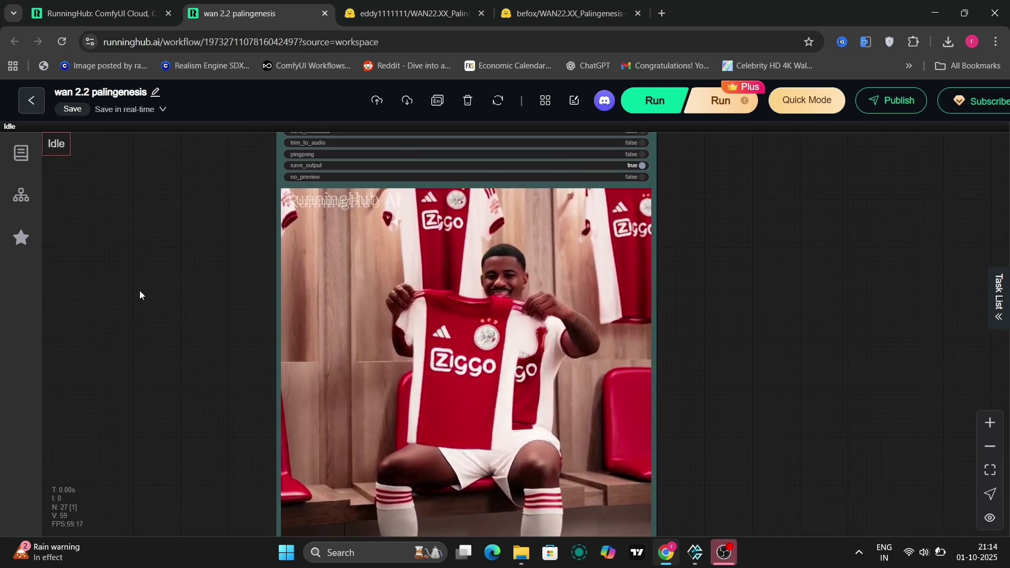
scroll(140, 291, down, 5)
drag(184, 318, 295, 297)
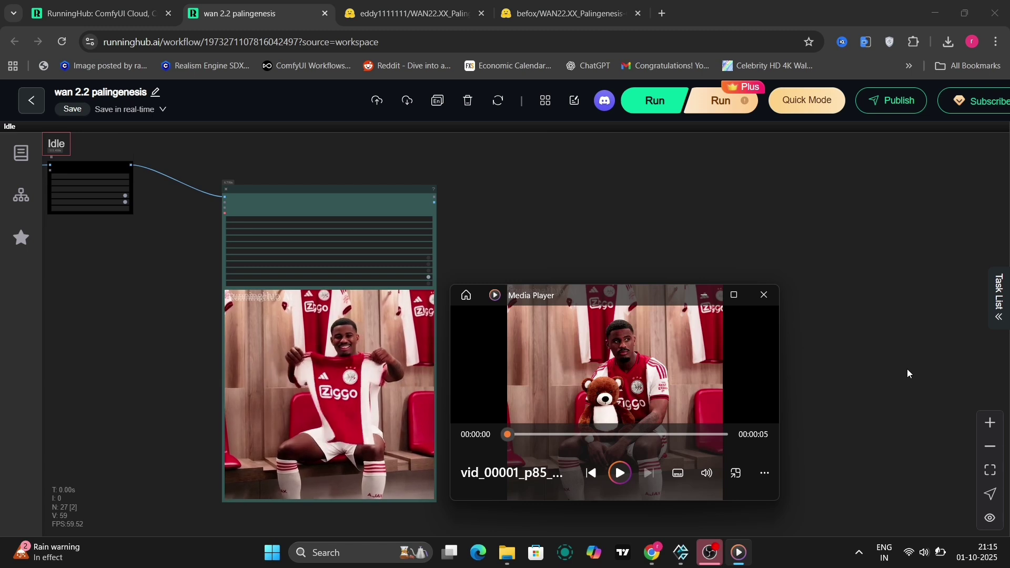
Turn on repeat in Media Player, play the saved locker room video beside the Video Combine preview, and dismiss the energy saver notification.
click(621, 473)
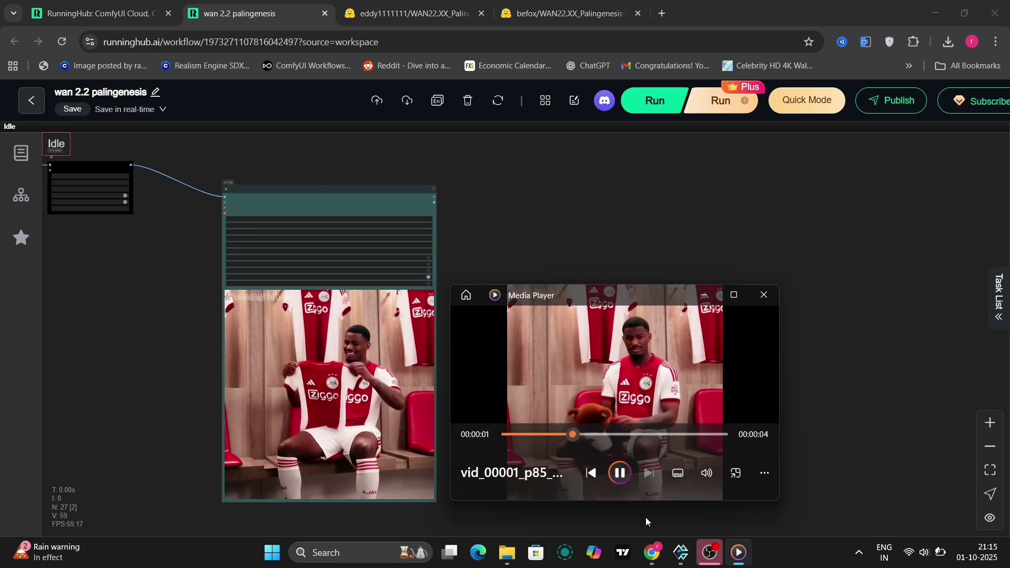
click(758, 473)
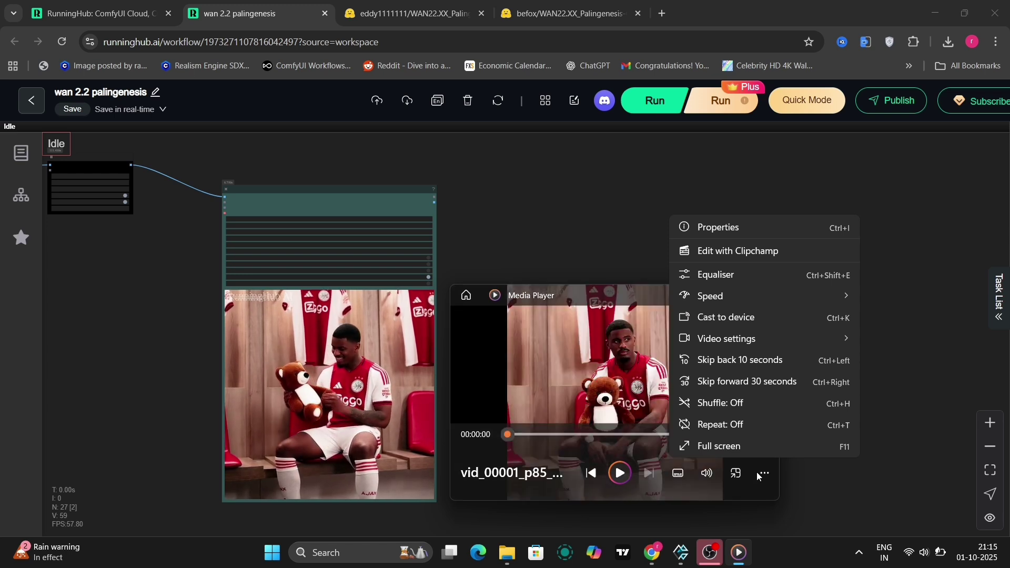
click(759, 424)
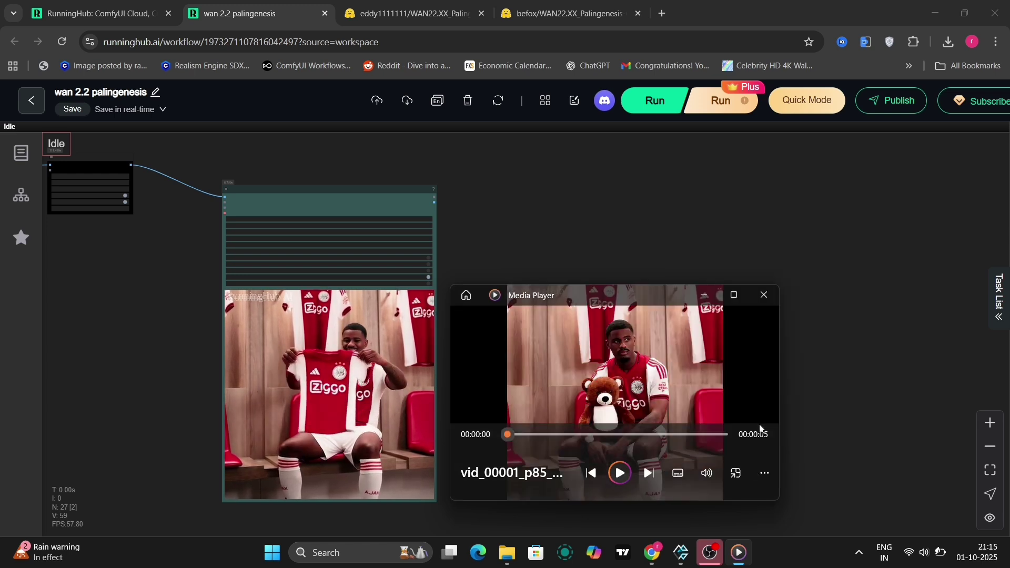
click(621, 472)
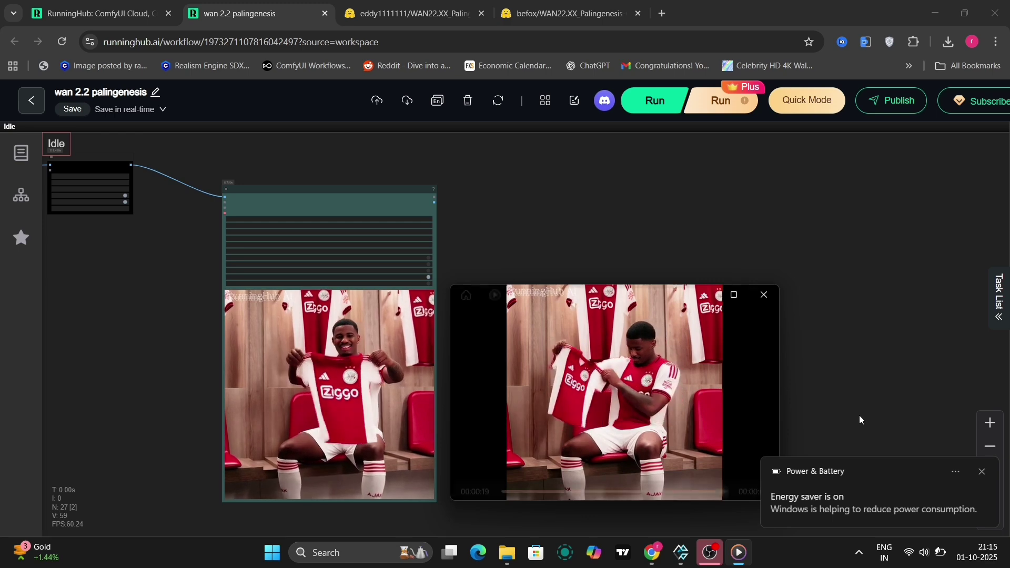
click(982, 473)
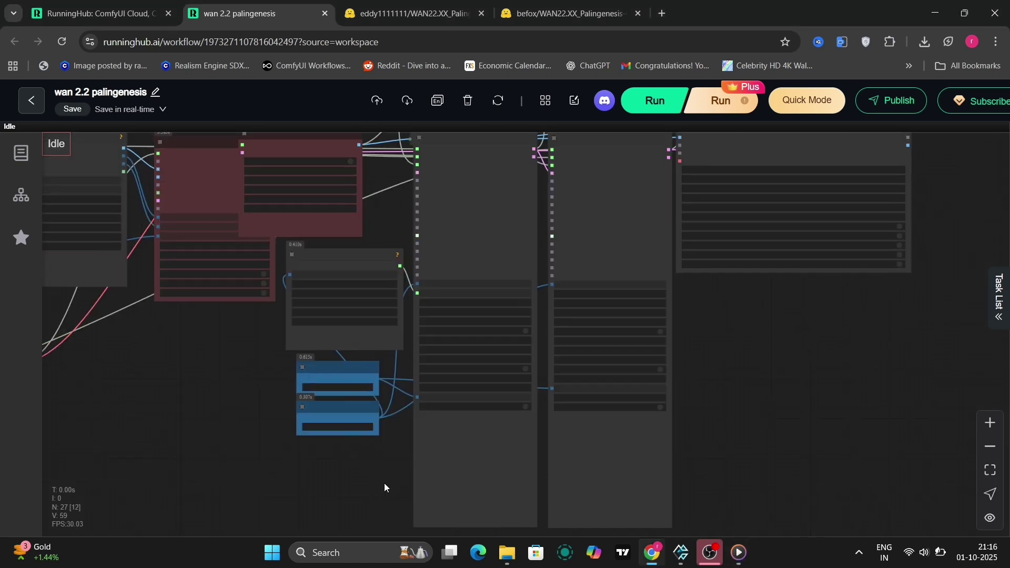
Connect the Create CFG Schedule float_list to the second WanVideo Sampler's cfg input, and check the runs in the Task List before closing it.
scroll(511, 258, up, 3)
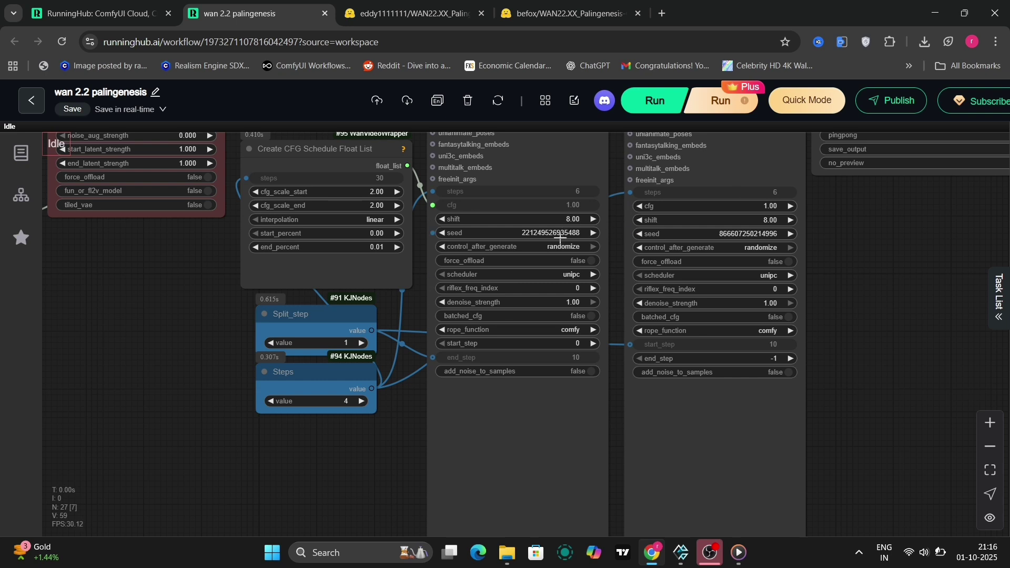
drag(604, 197, 627, 204)
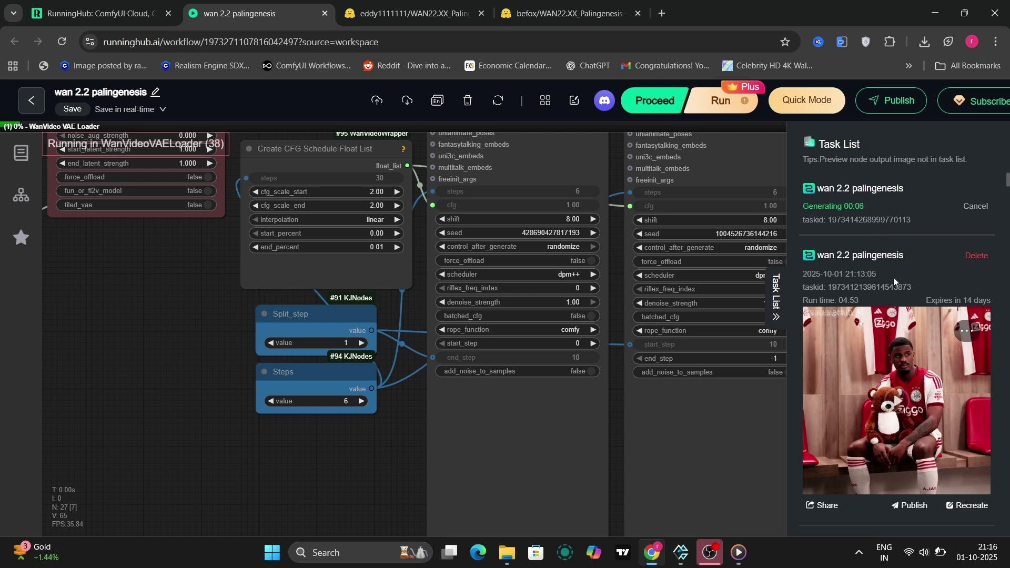
scroll(872, 301, down, 3)
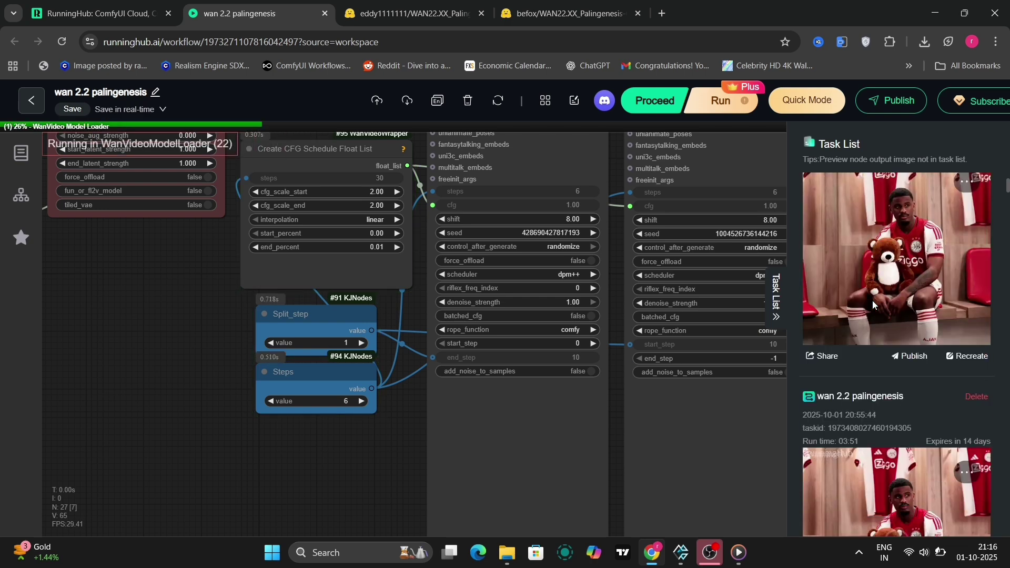
click(774, 316)
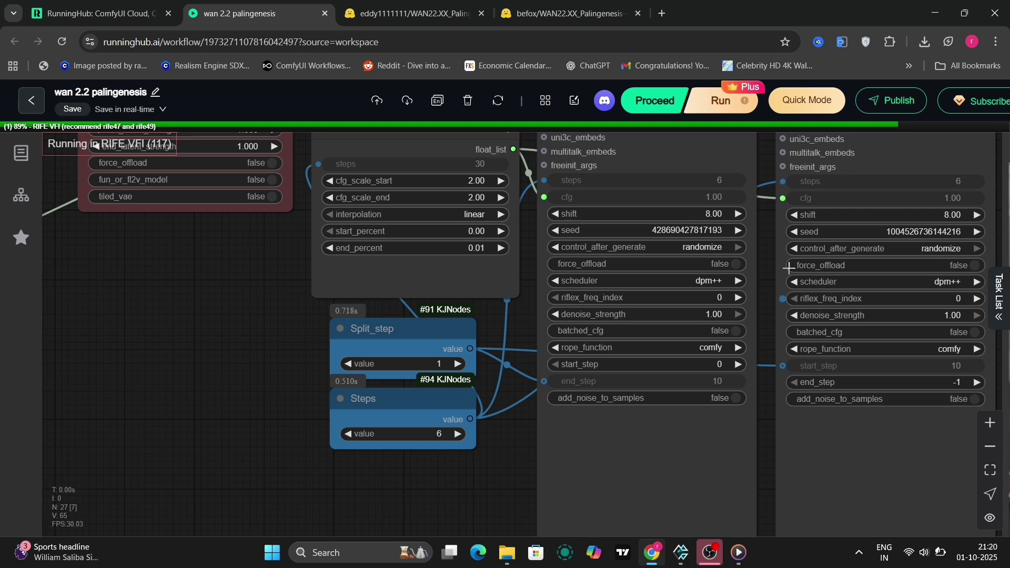
Review the sampler, resize and frame settings of the new run and compare the video previews in both Video Combine nodes.
drag(936, 278, 314, 237)
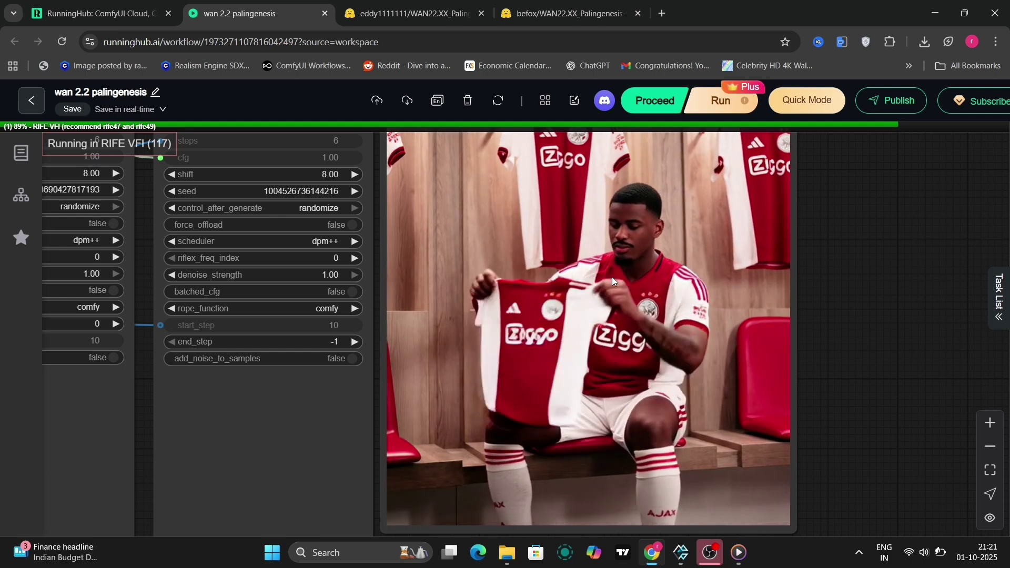
scroll(612, 277, down, 10)
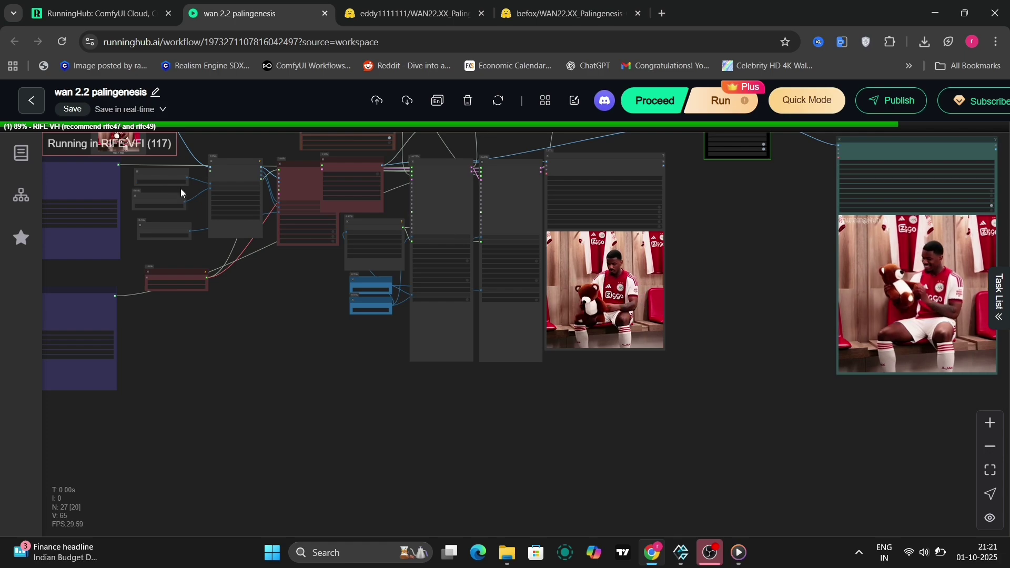
scroll(181, 188, up, 6)
scroll(181, 189, up, 3)
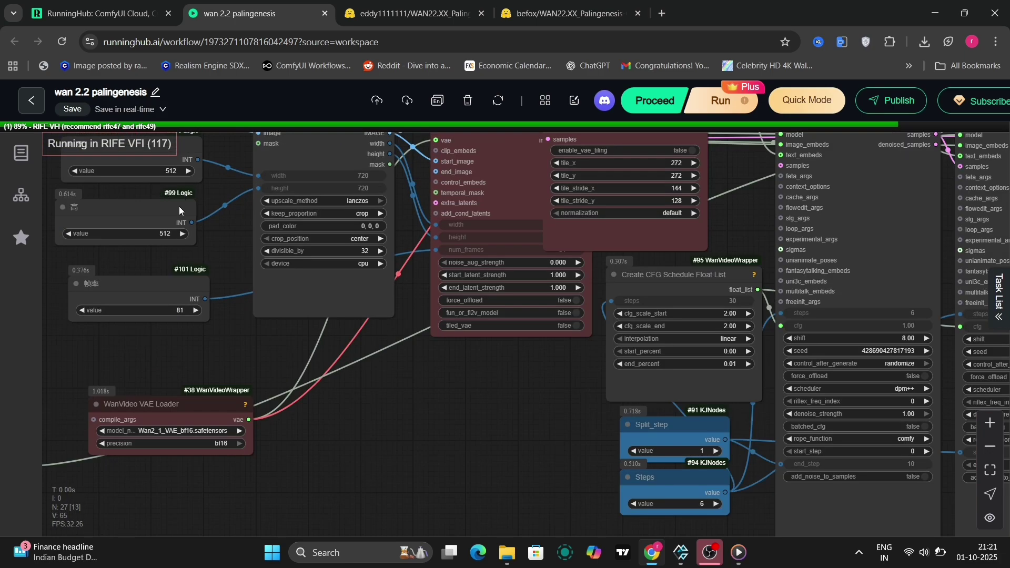
scroll(773, 304, up, 5)
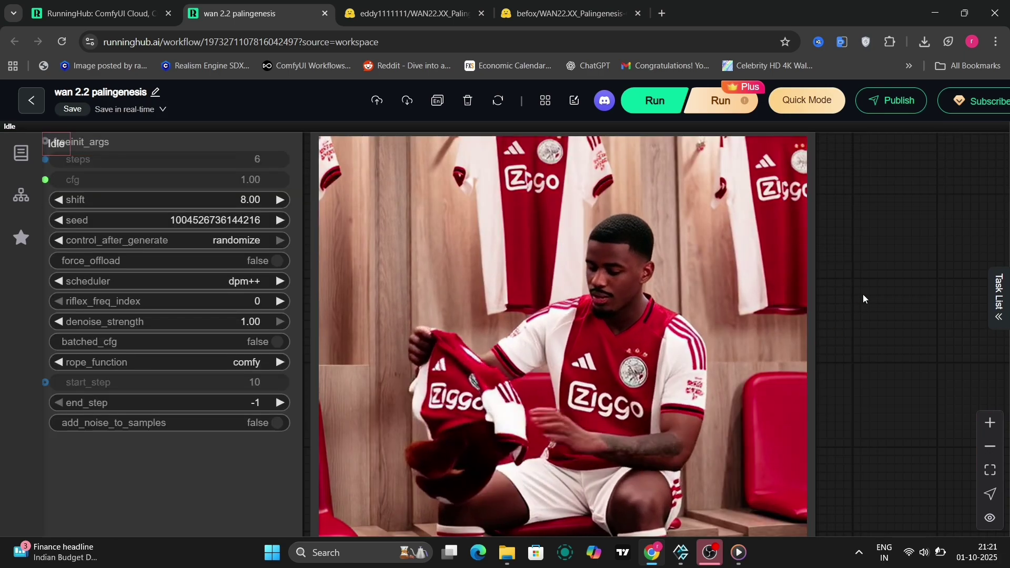
scroll(863, 295, down, 5)
drag(737, 282, 258, 280)
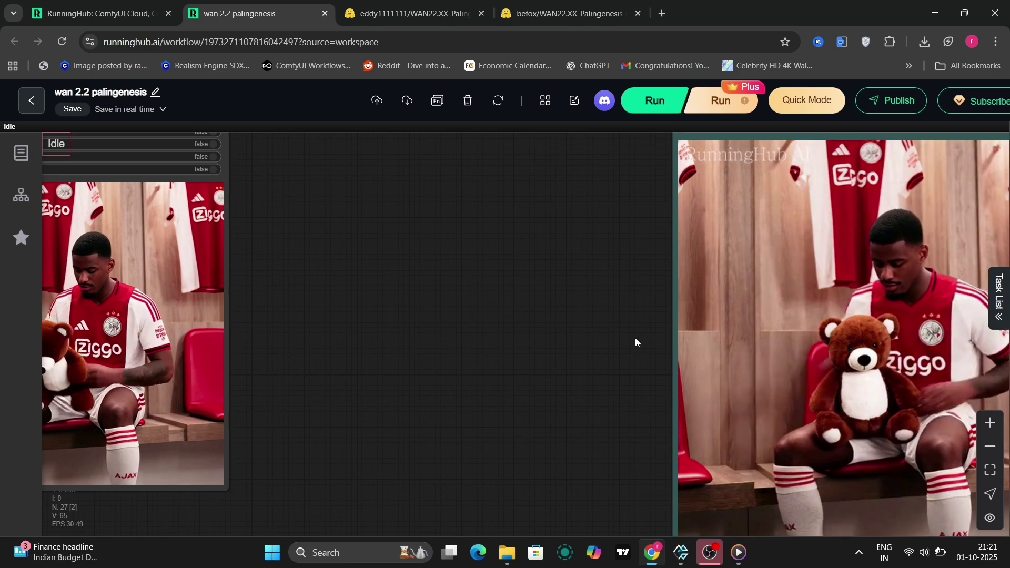